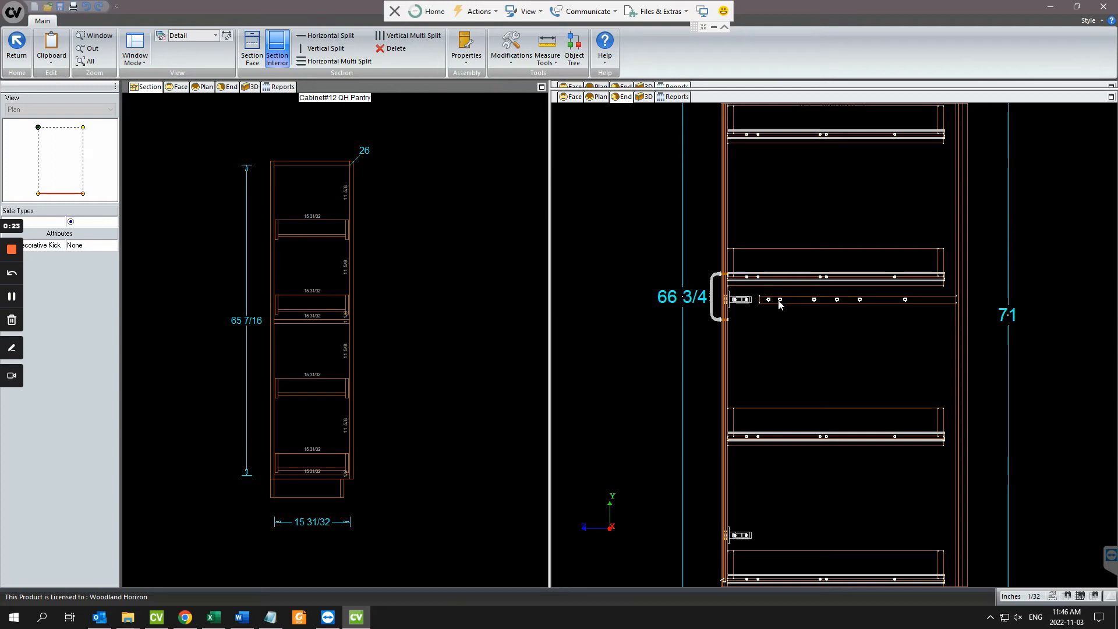
Inspect the properties of the roll-out trays in the pantry's interior section.
click(301, 227)
click(302, 393)
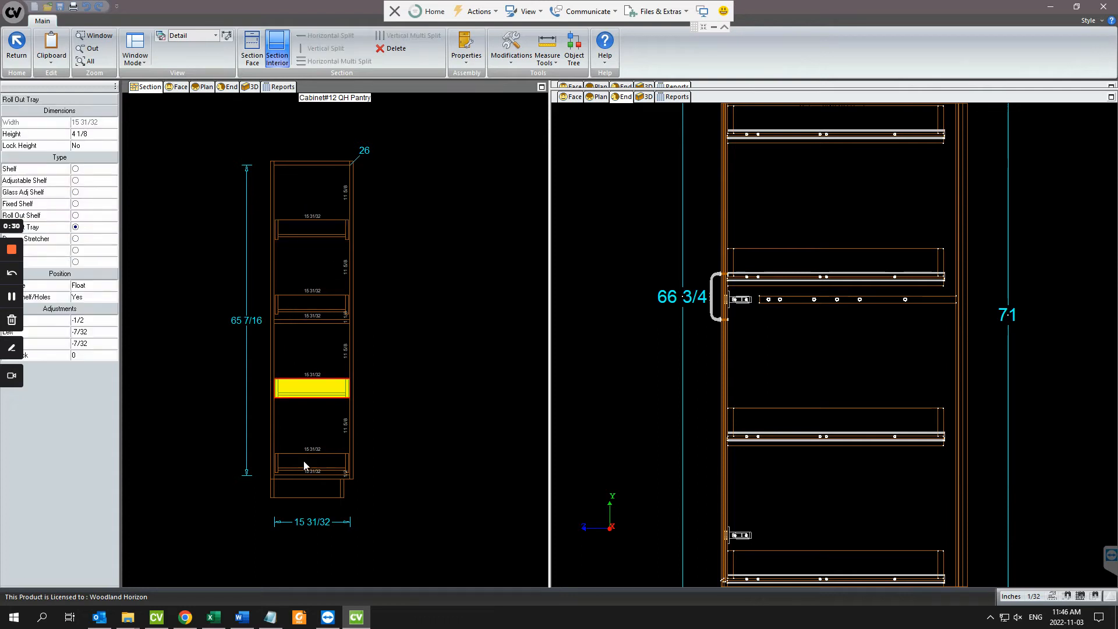
click(303, 460)
click(497, 426)
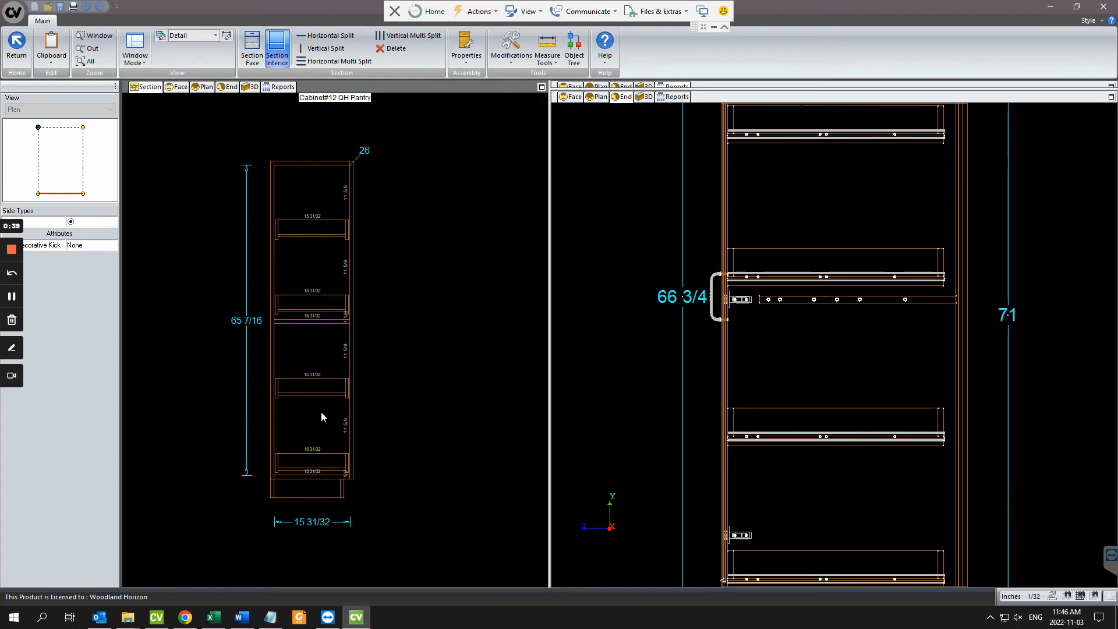
Select the fixed shelf and examine how its front drilling lines up with the middle hinge plate in the end view.
click(283, 321)
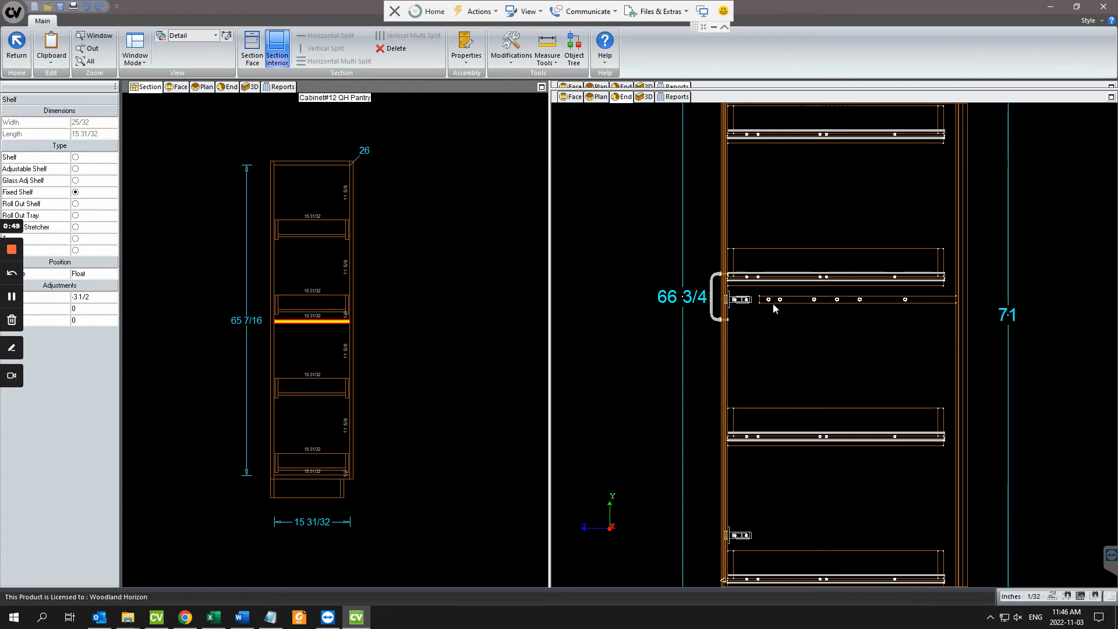
scroll(781, 302, up, 3)
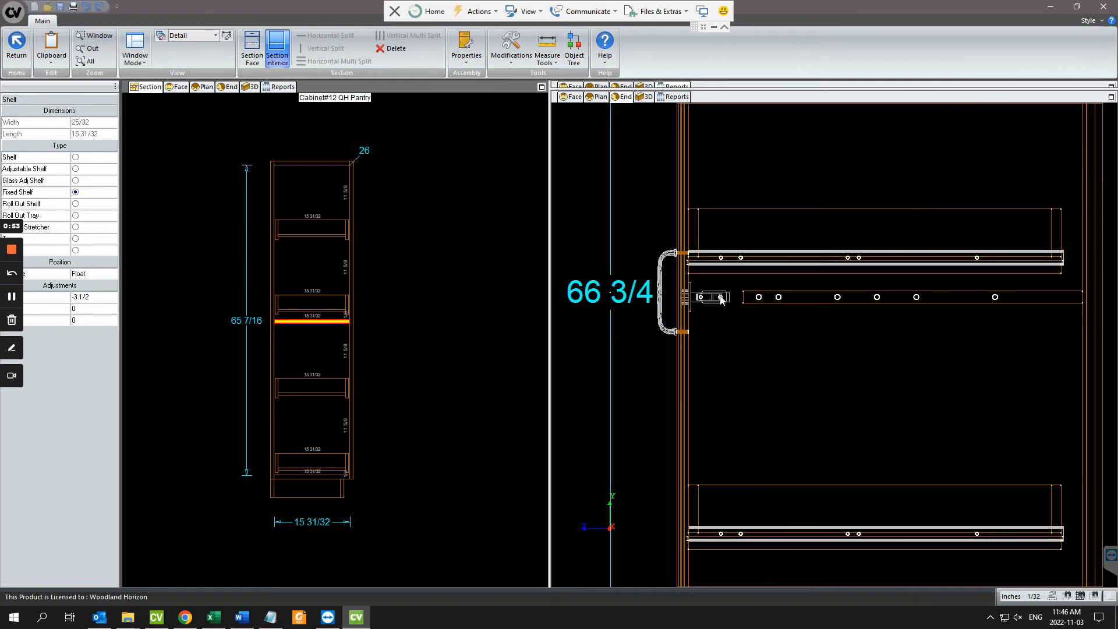
scroll(702, 300, up, 3)
scroll(702, 300, up, 4)
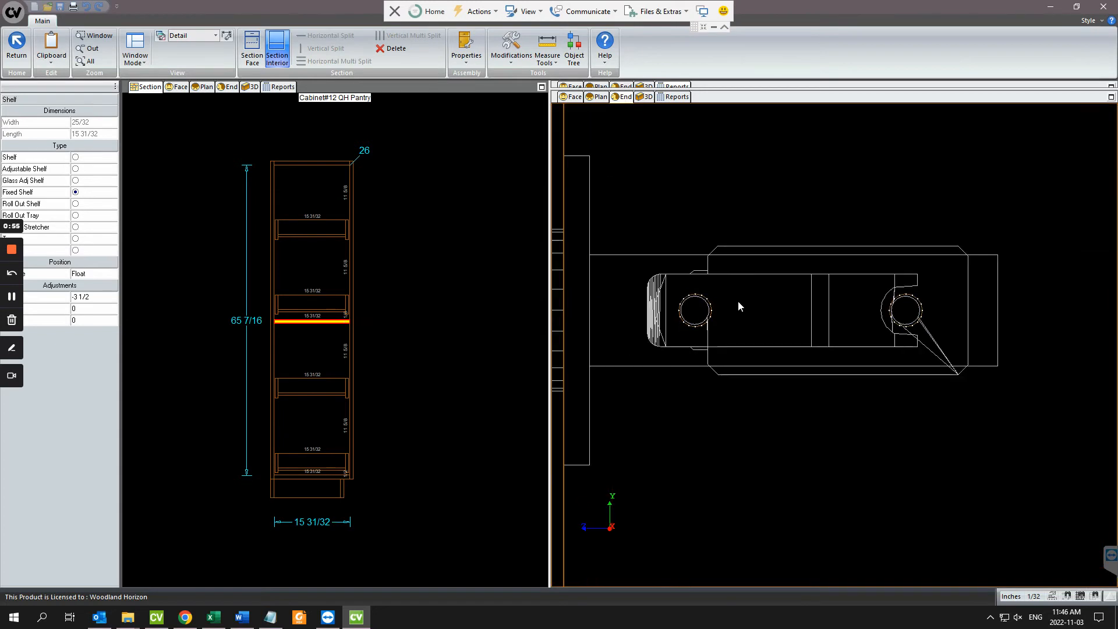
scroll(738, 300, down, 5)
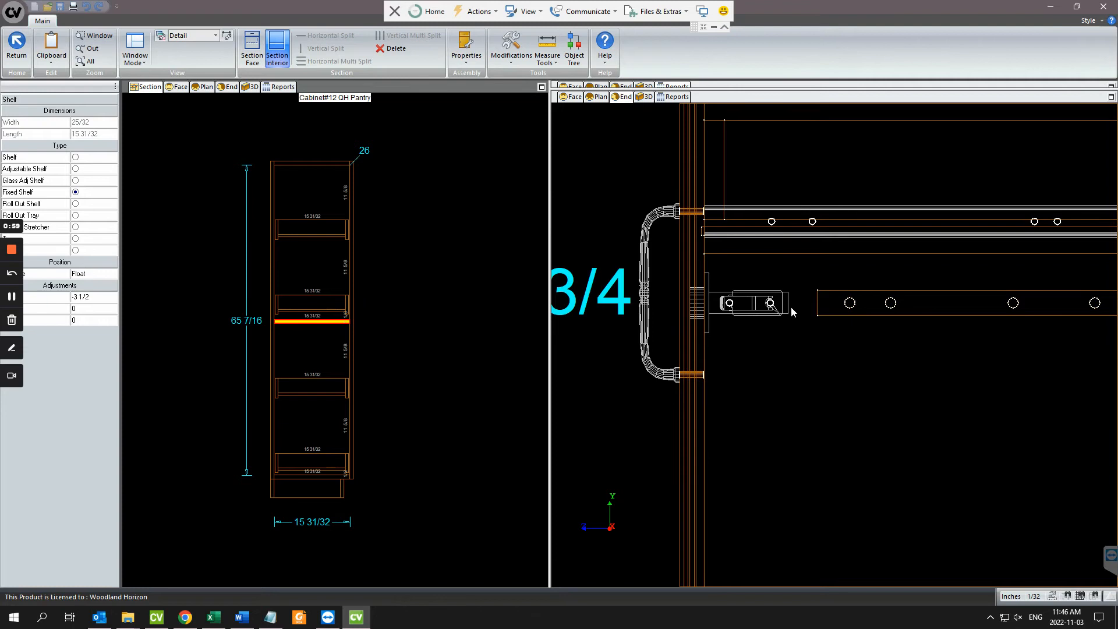
scroll(790, 306, down, 3)
scroll(807, 308, down, 6)
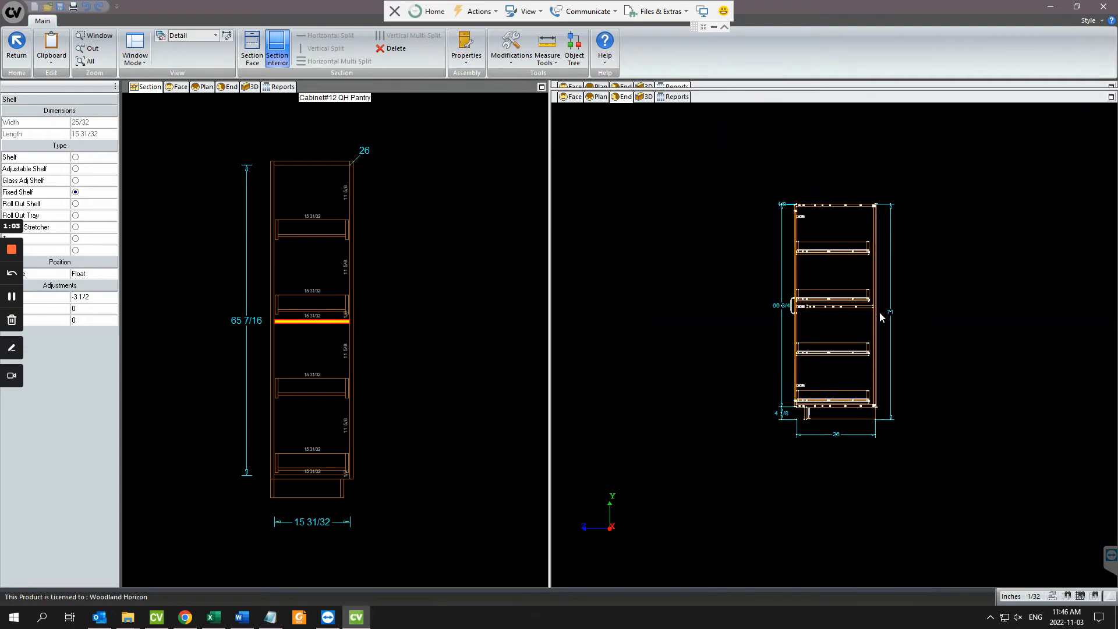
scroll(879, 312, up, 4)
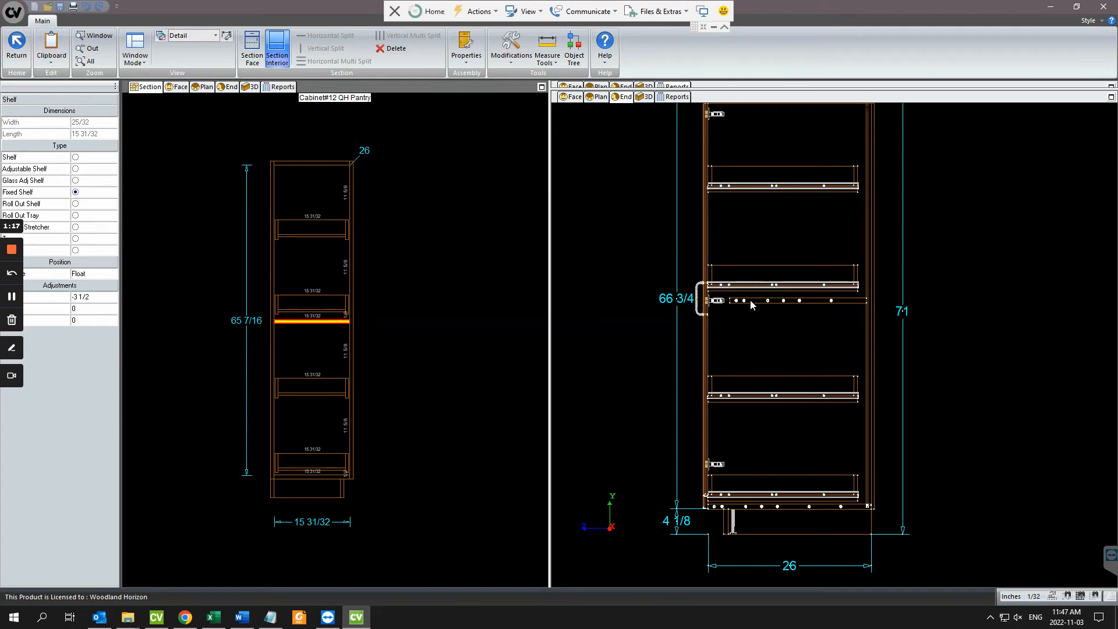
scroll(750, 299, up, 1)
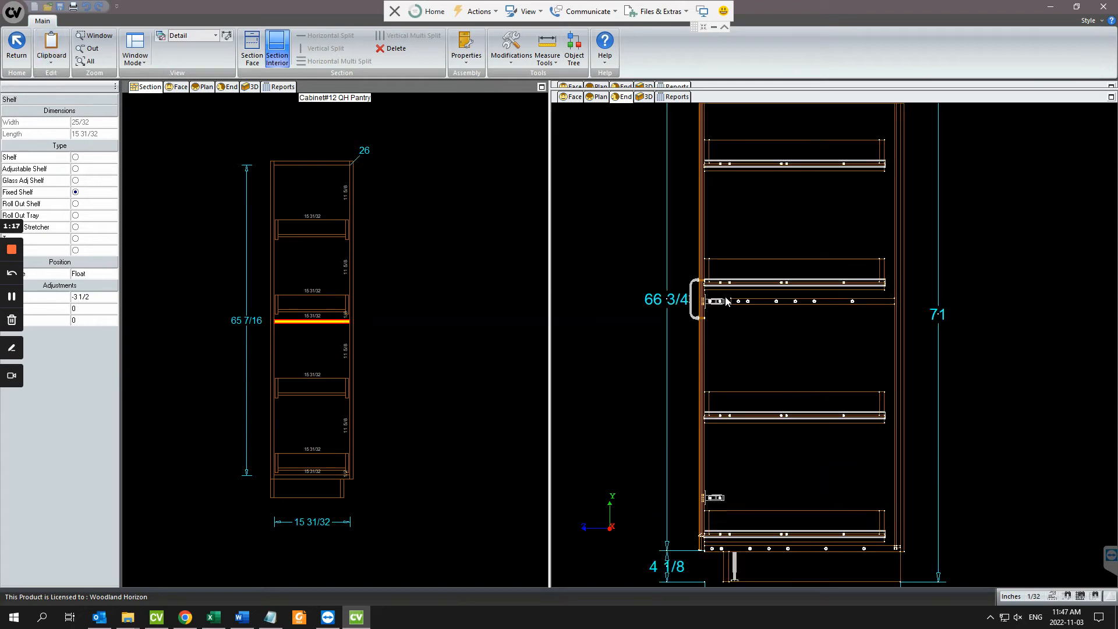
Change the cabinet's full-height face from a single door to Pair Door and check the middle hinge against the fixed shelf.
click(250, 47)
click(307, 259)
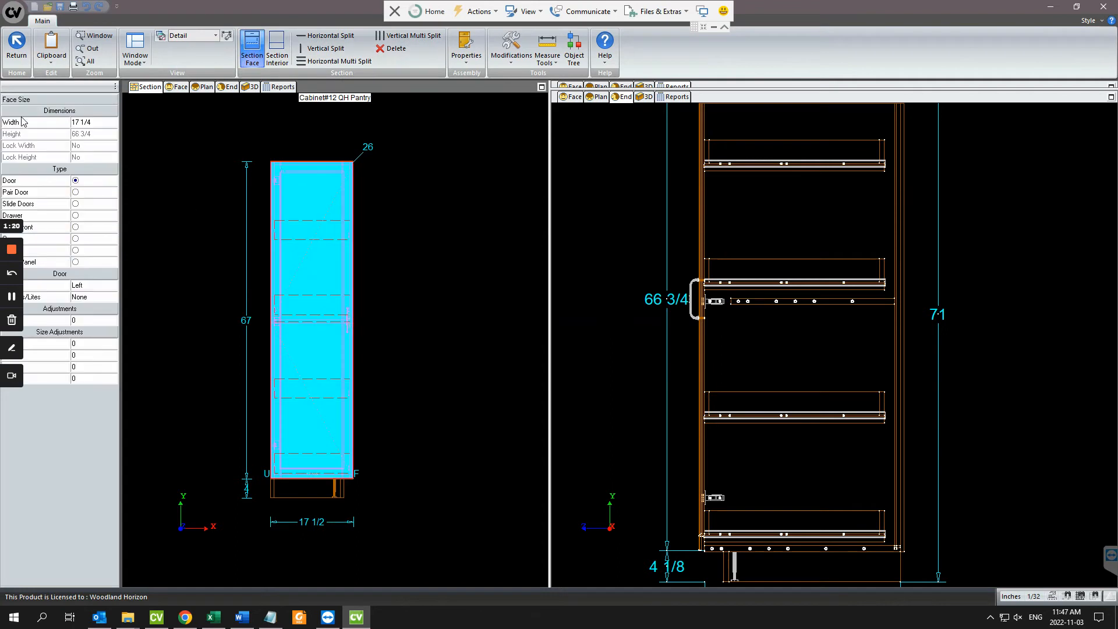
click(76, 192)
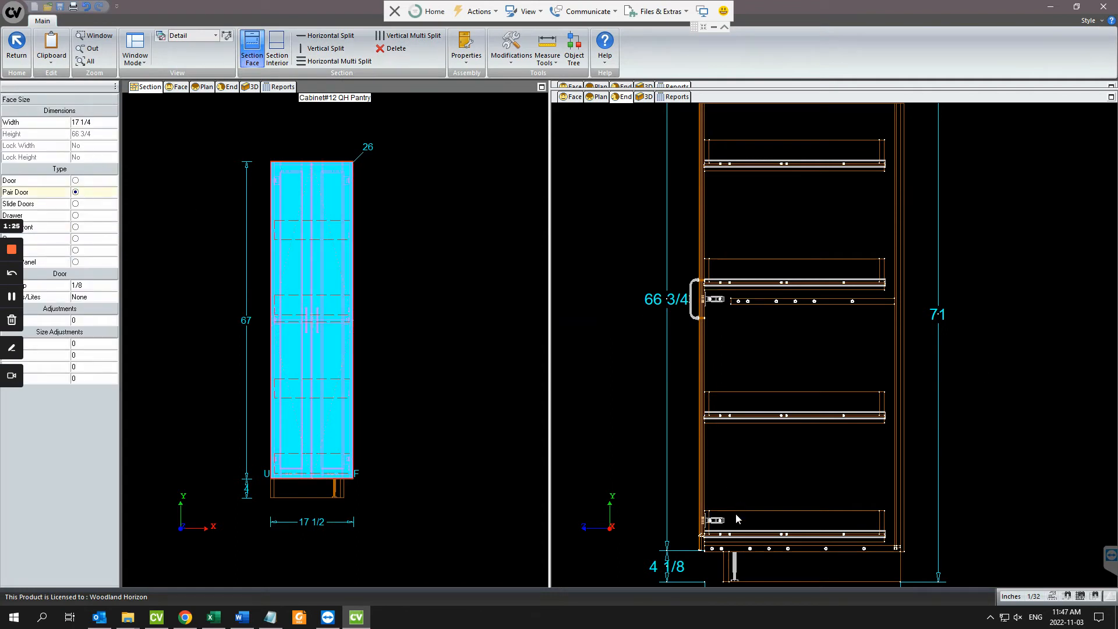
scroll(721, 318, up, 2)
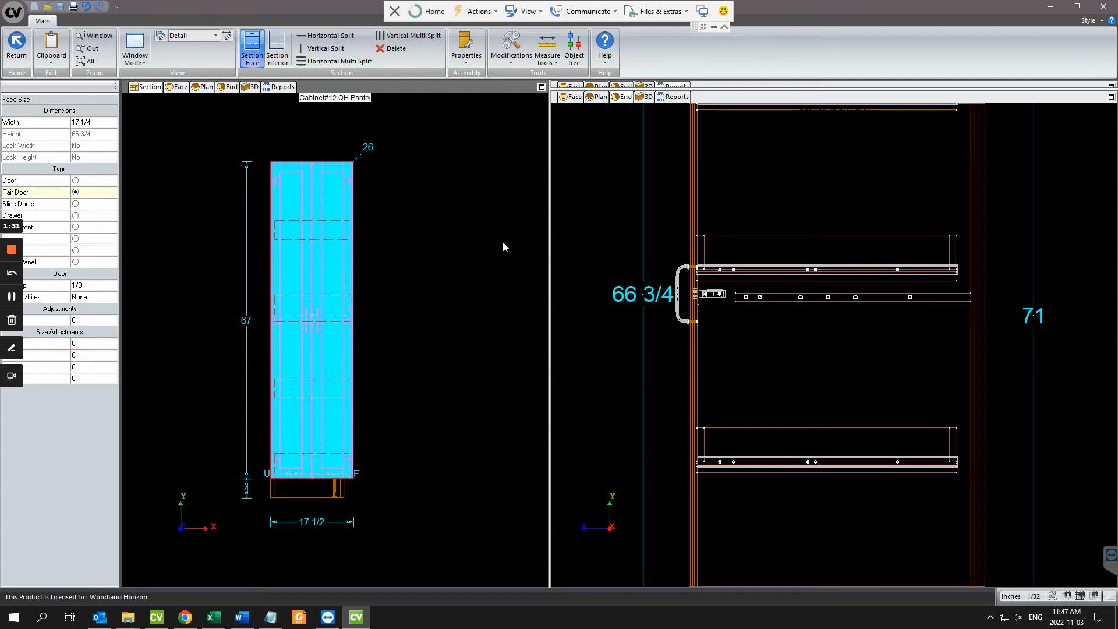
scroll(715, 293, up, 4)
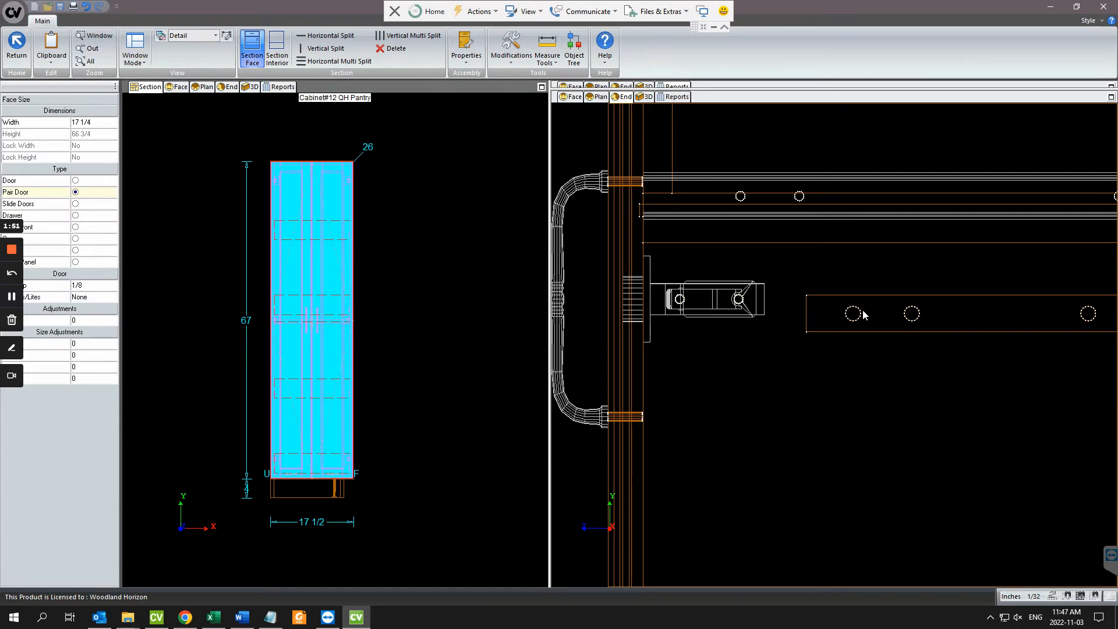
scroll(789, 314, down, 1)
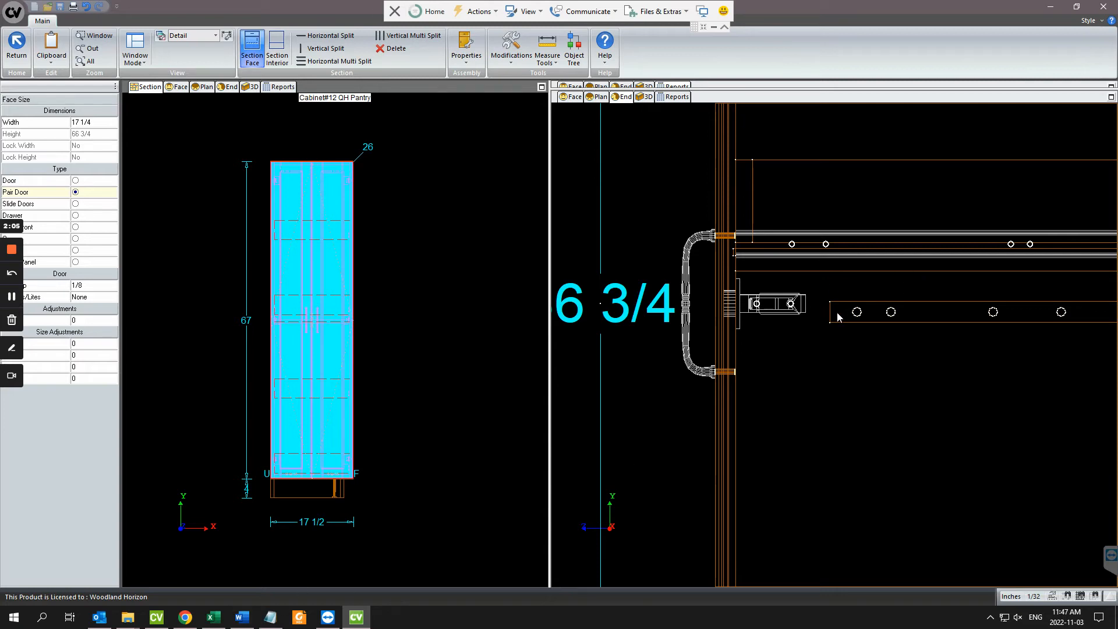
Try a height of 9 5/8 inches for the second interior opening from the top and restore its equalized height.
click(277, 50)
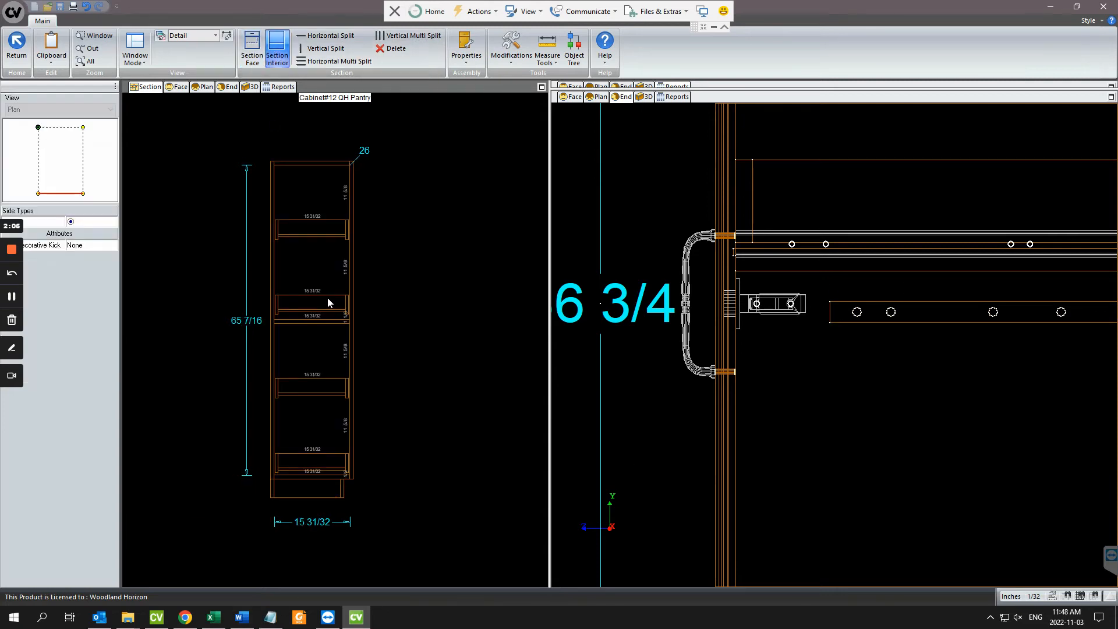
click(312, 284)
right_click(312, 284)
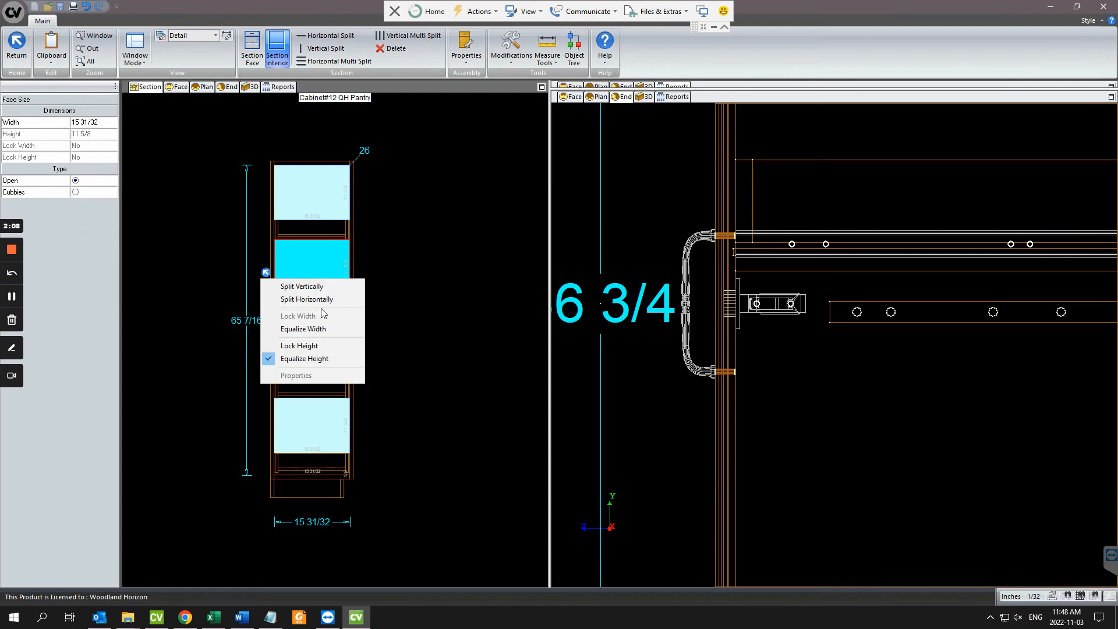
click(308, 353)
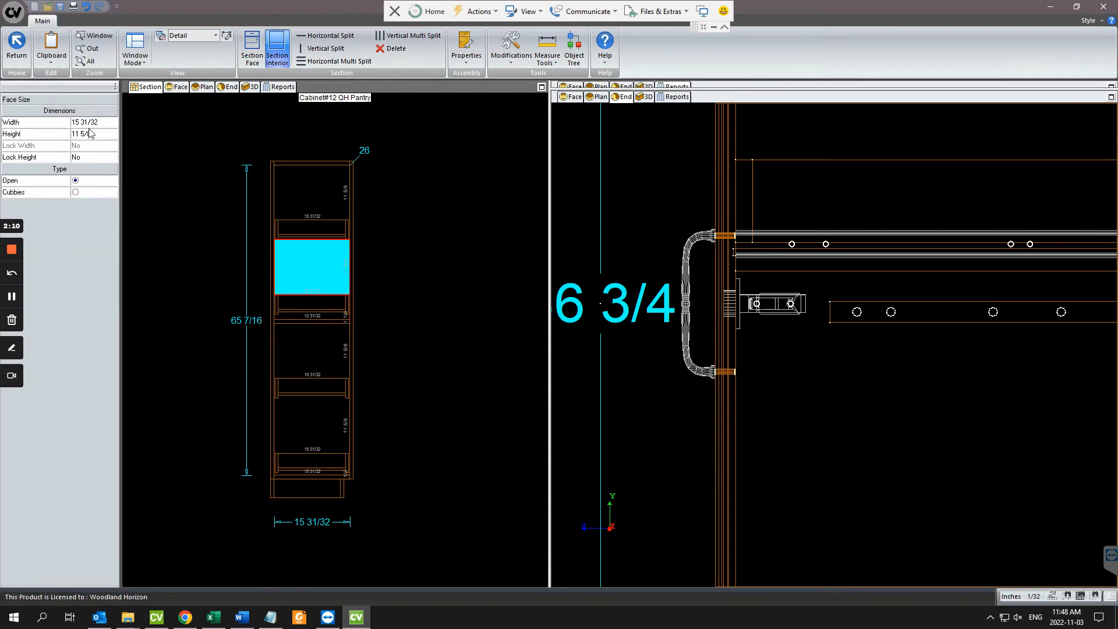
click(92, 133)
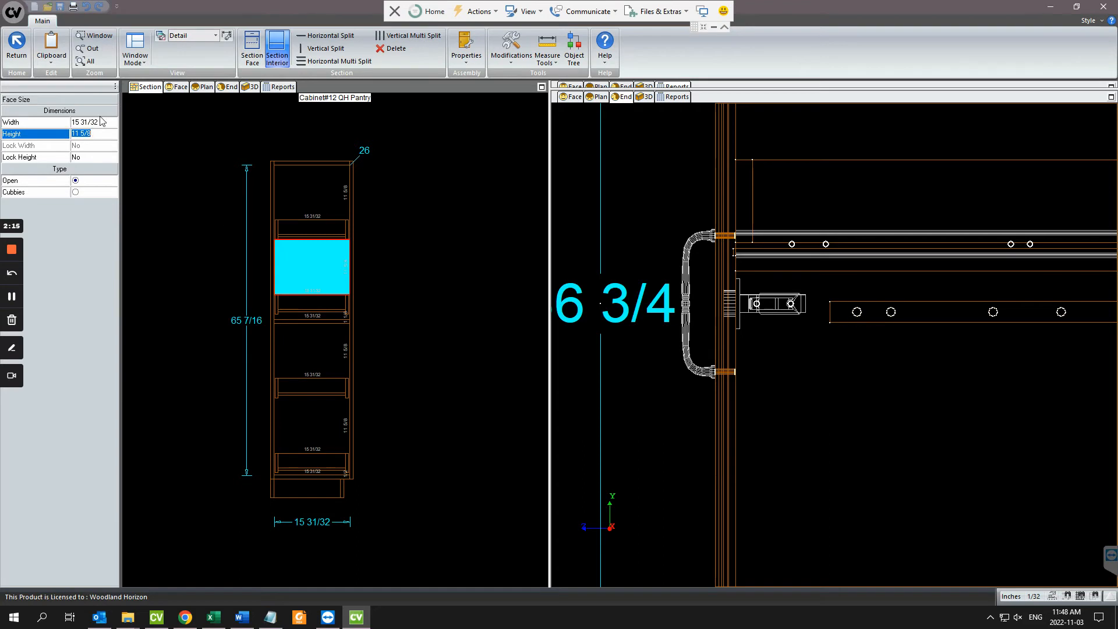
click(83, 133)
click(61, 136)
key(Right)
text(-2)
key(Return)
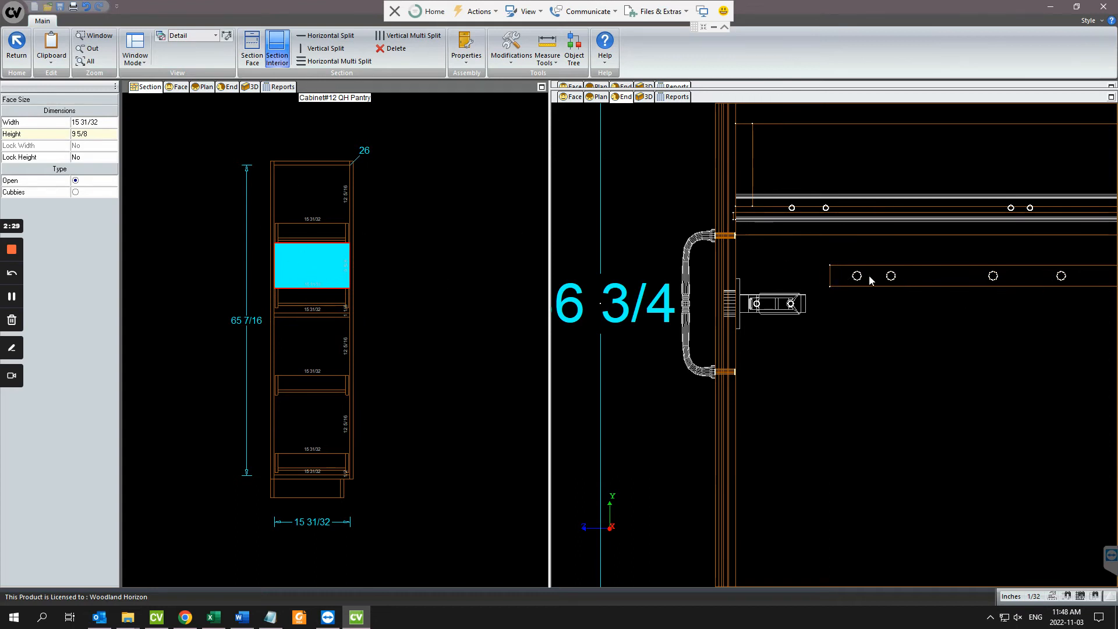
right_click(352, 286)
click(324, 355)
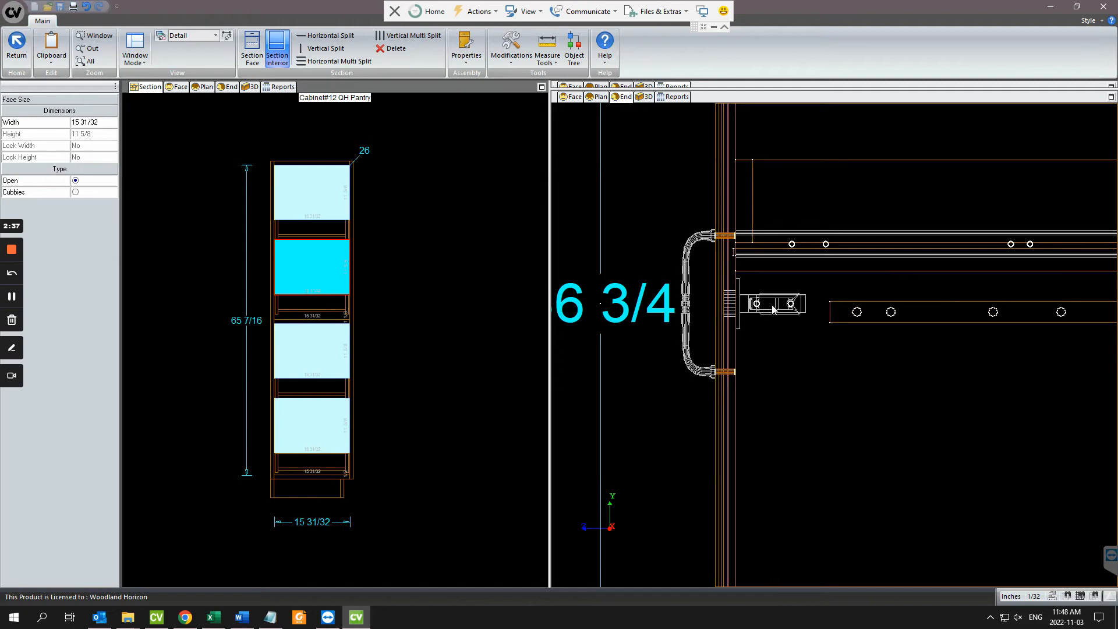
Switch to Manual Hinge Placement.txt in Notepad and copy the shelf-following Hinge Plate equation Cab.Interior.FS.Y+Cab.Interior.FS.DZ/2.
click(272, 617)
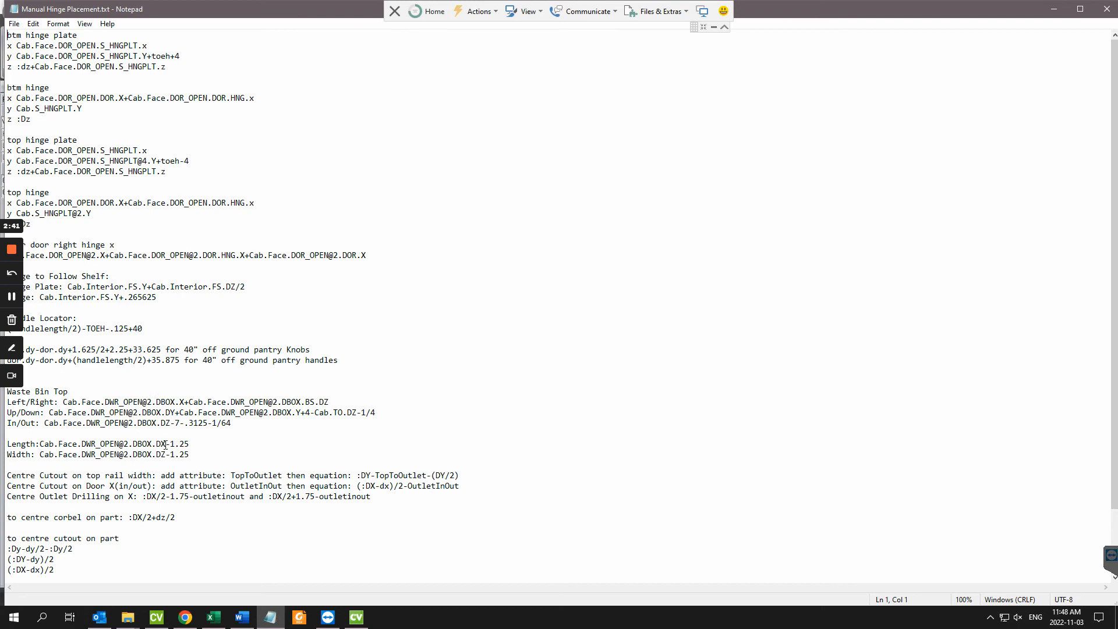
scroll(120, 368, down, 2)
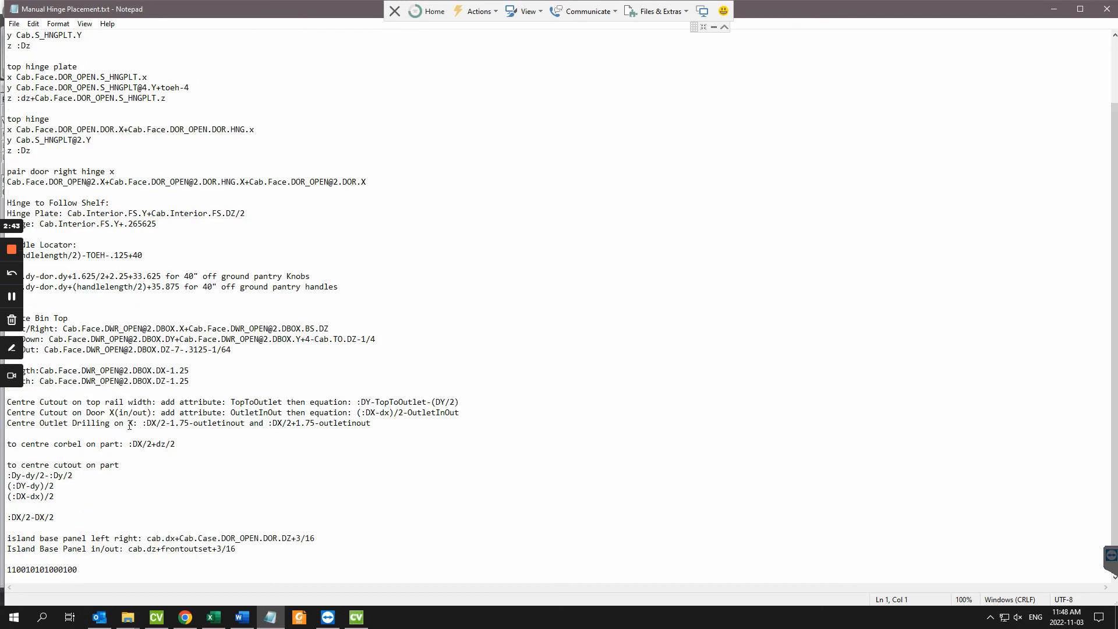
scroll(76, 411, up, 2)
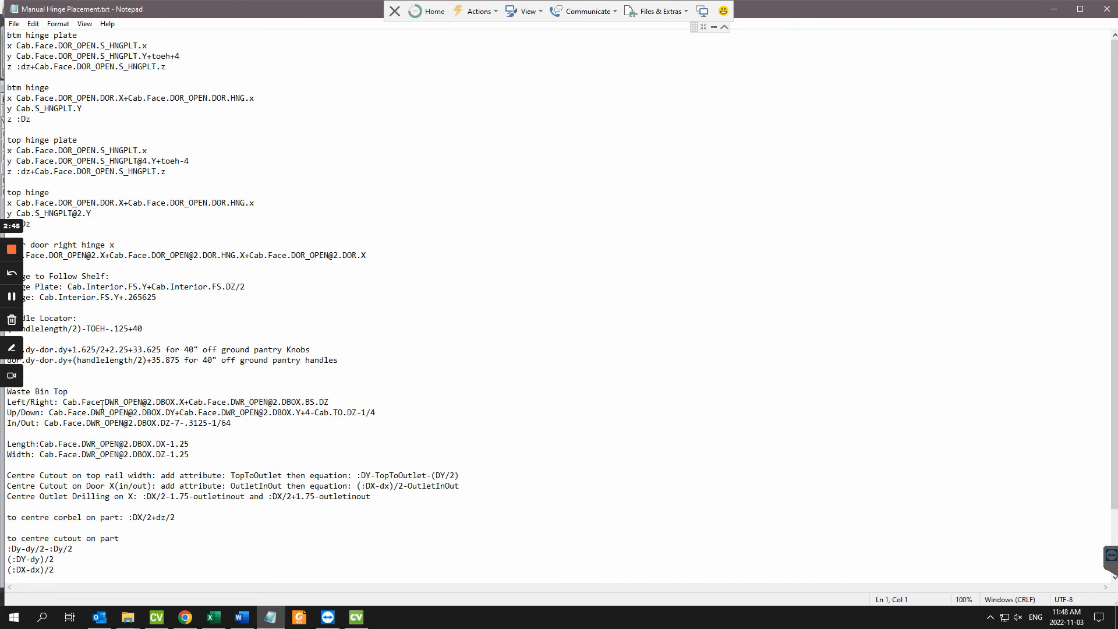
drag(168, 8, 229, 14)
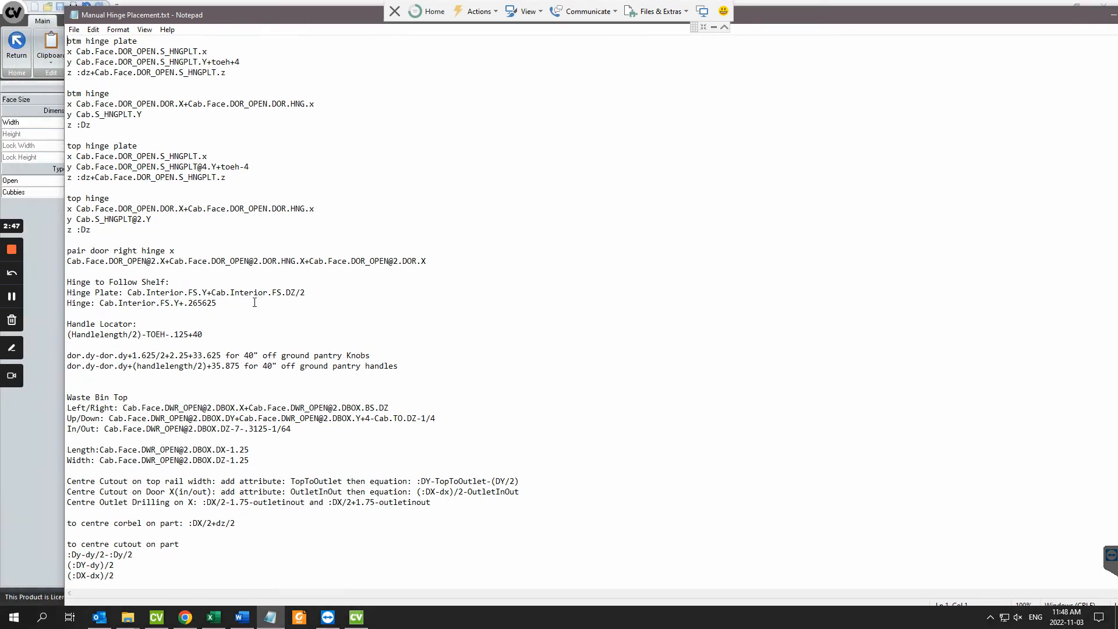
drag(306, 292, 127, 293)
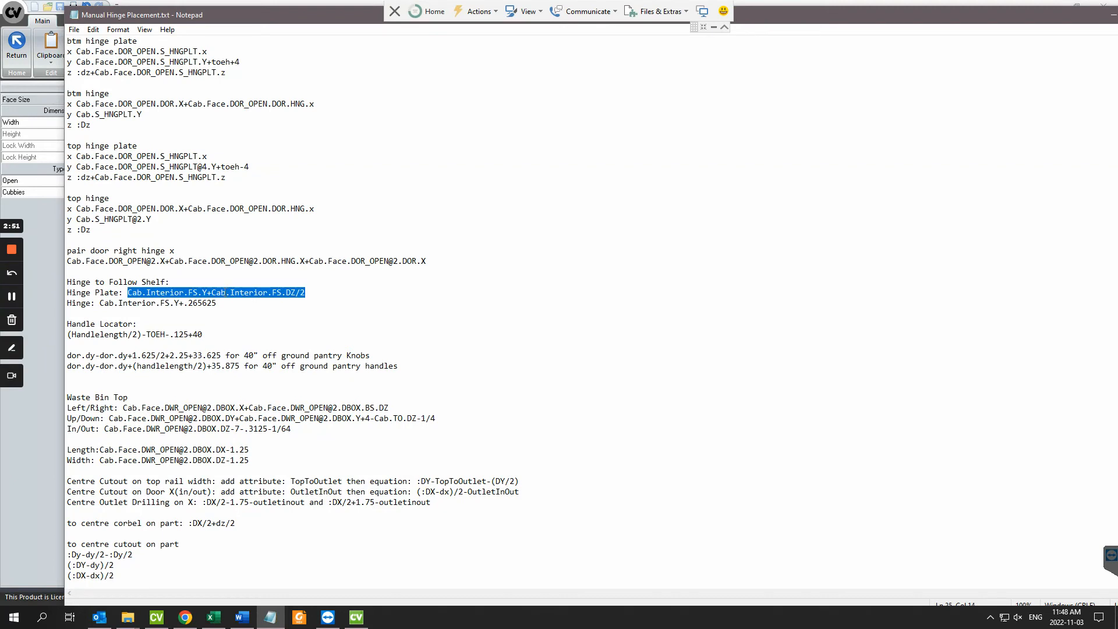
right_click(222, 293)
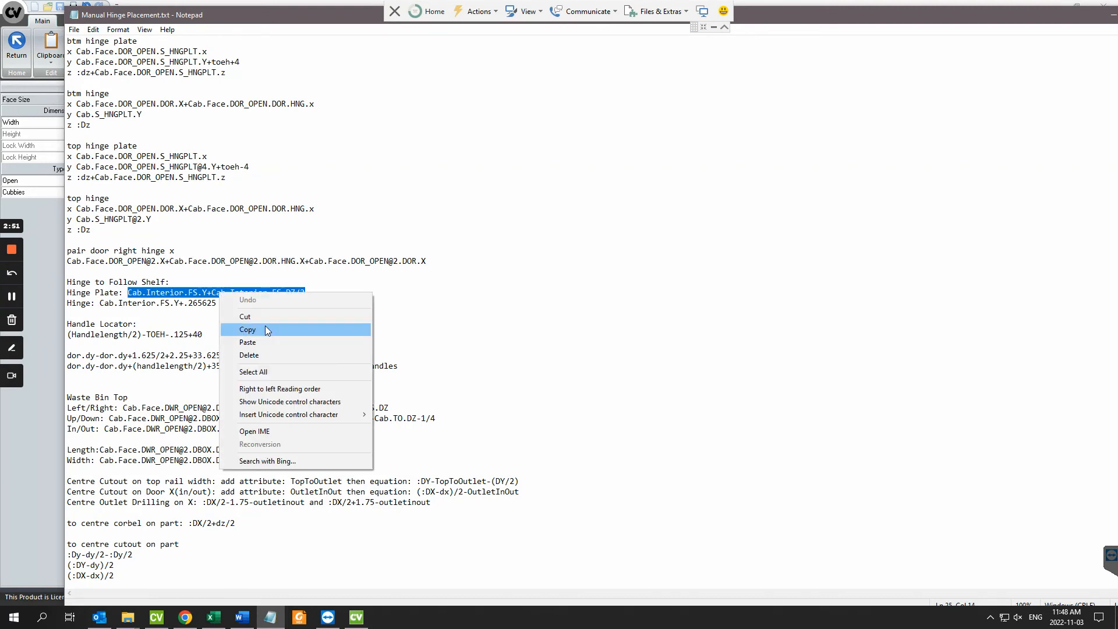
click(248, 329)
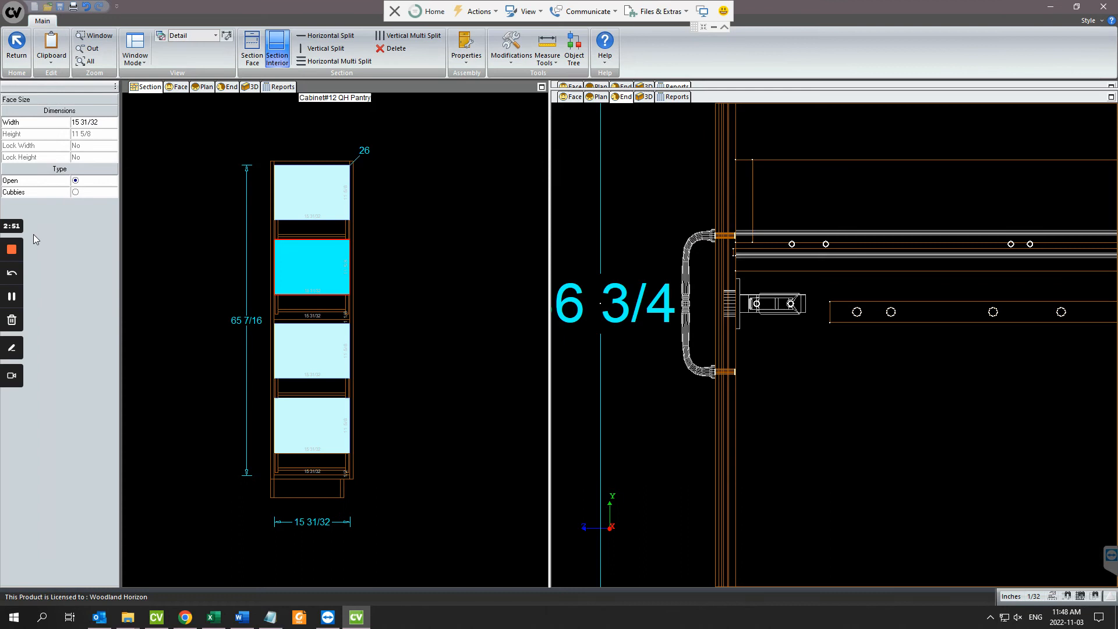
Set the first listed middle hinge plate's Up/Down (Y) to the equation Cab.Interior.FS.Y+Cab.Interior.FS.DZ/2, testing it before applying.
click(780, 305)
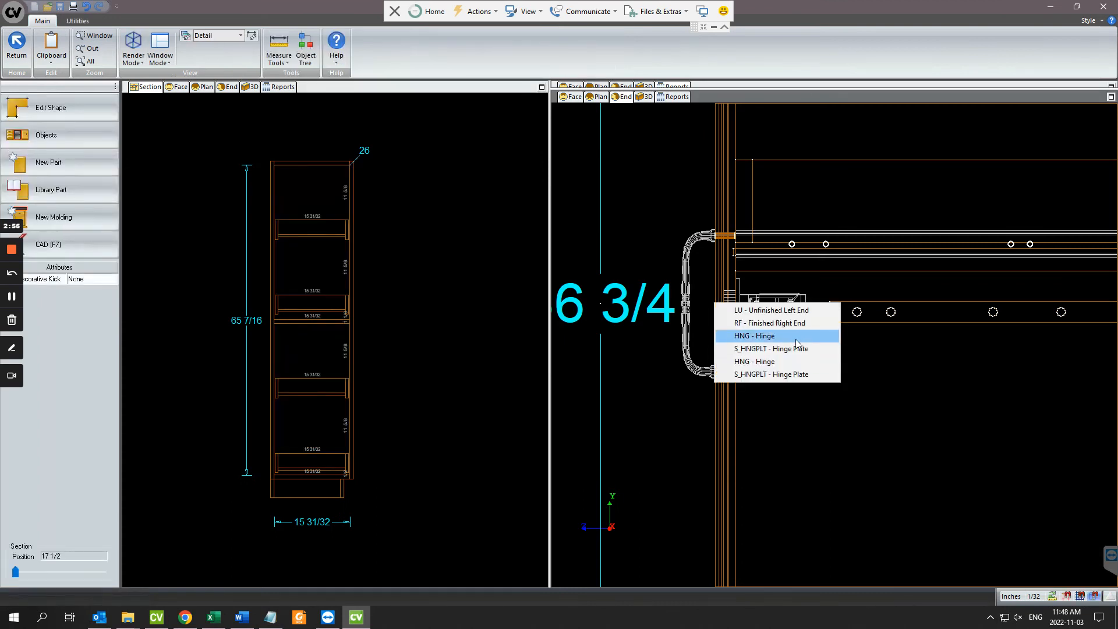
click(791, 349)
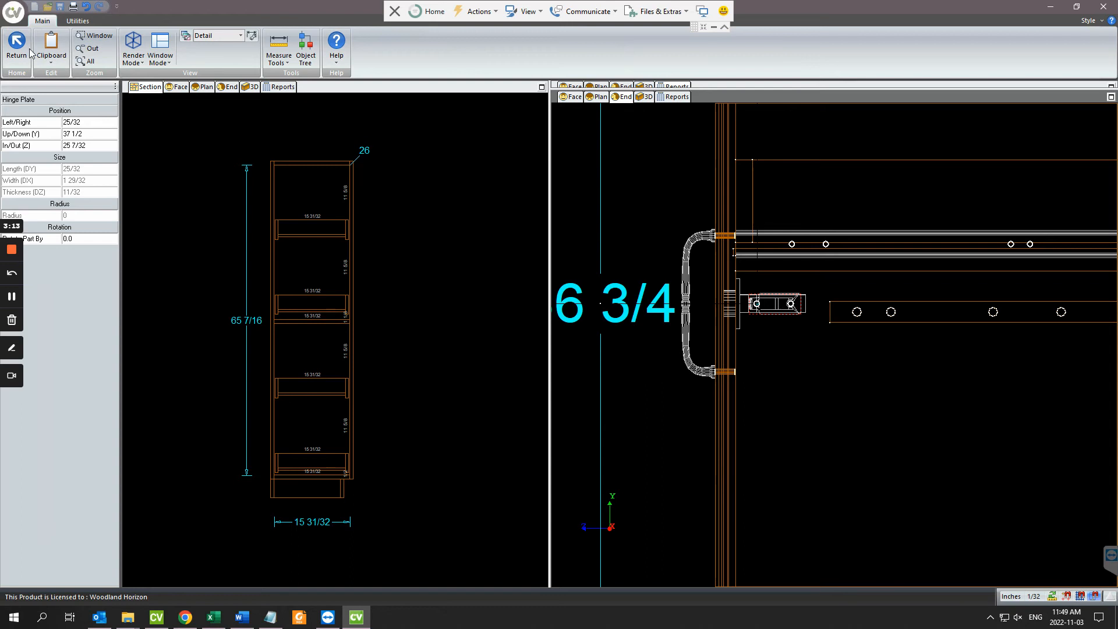
click(88, 134)
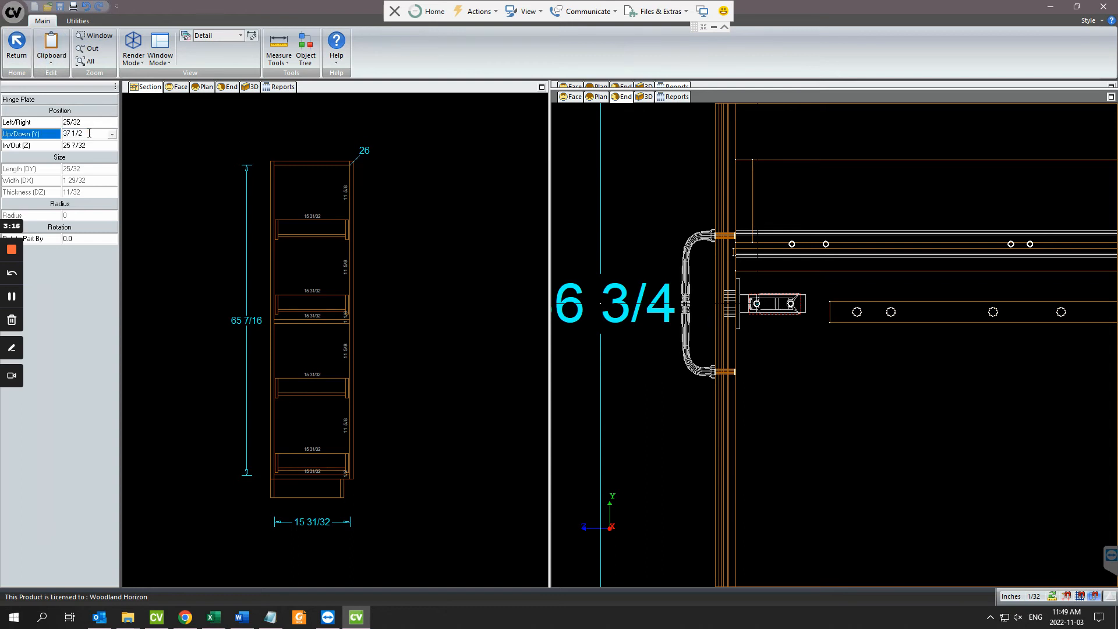
click(112, 133)
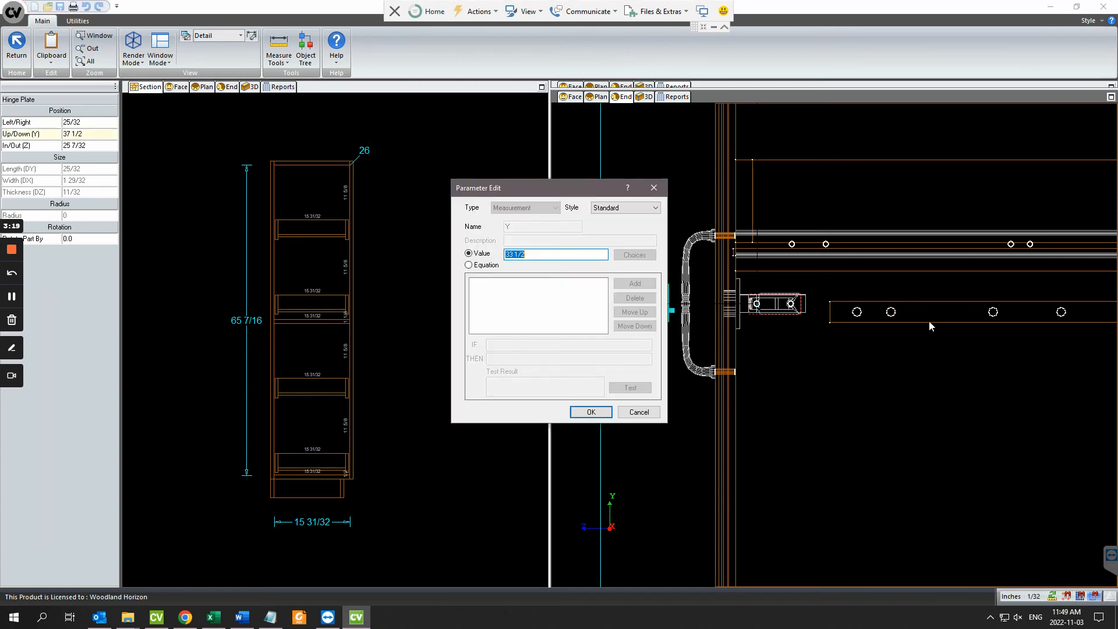
click(478, 265)
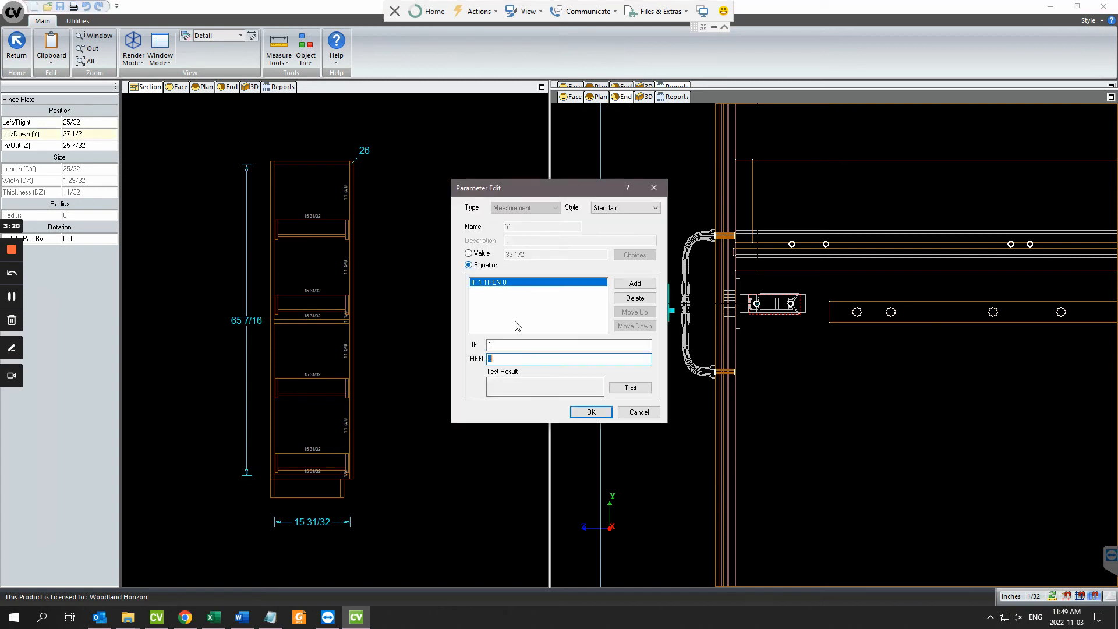
right_click(504, 361)
click(546, 414)
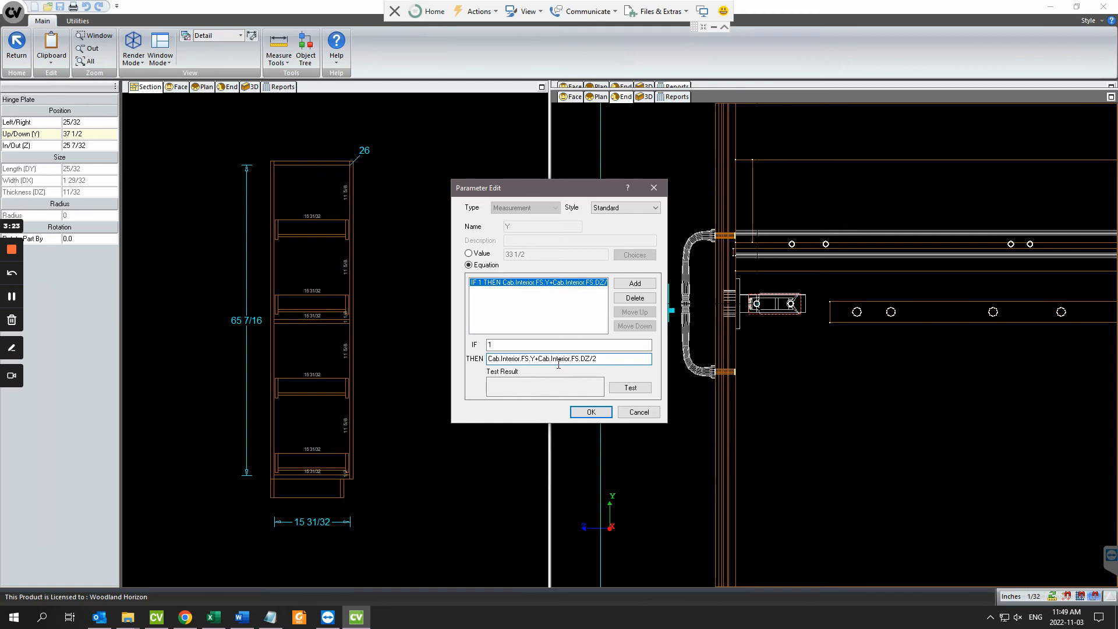
click(629, 388)
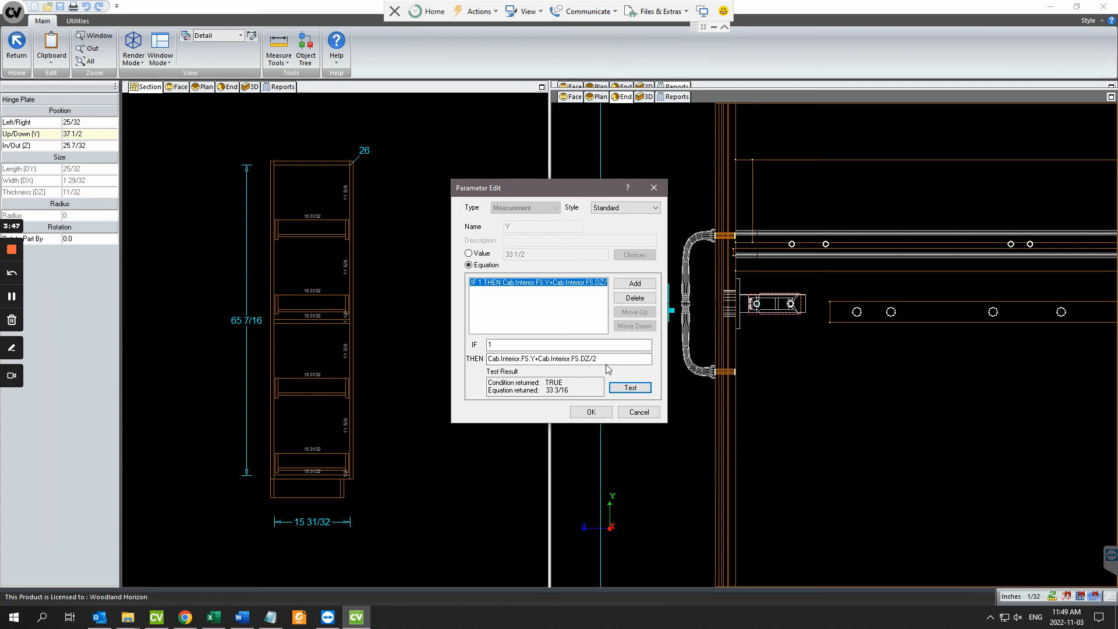
click(593, 413)
scroll(813, 320, up, 4)
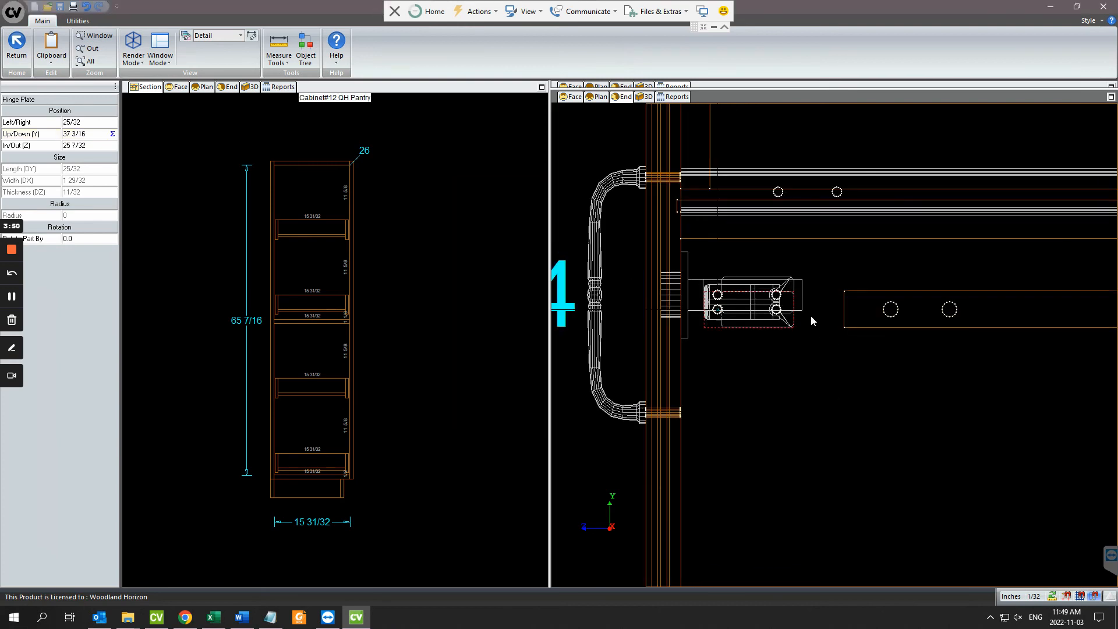
Measure the distance from the middle hinge plate's lower hole to the fixed shelf's first edge hole in the end view.
scroll(810, 315, up, 2)
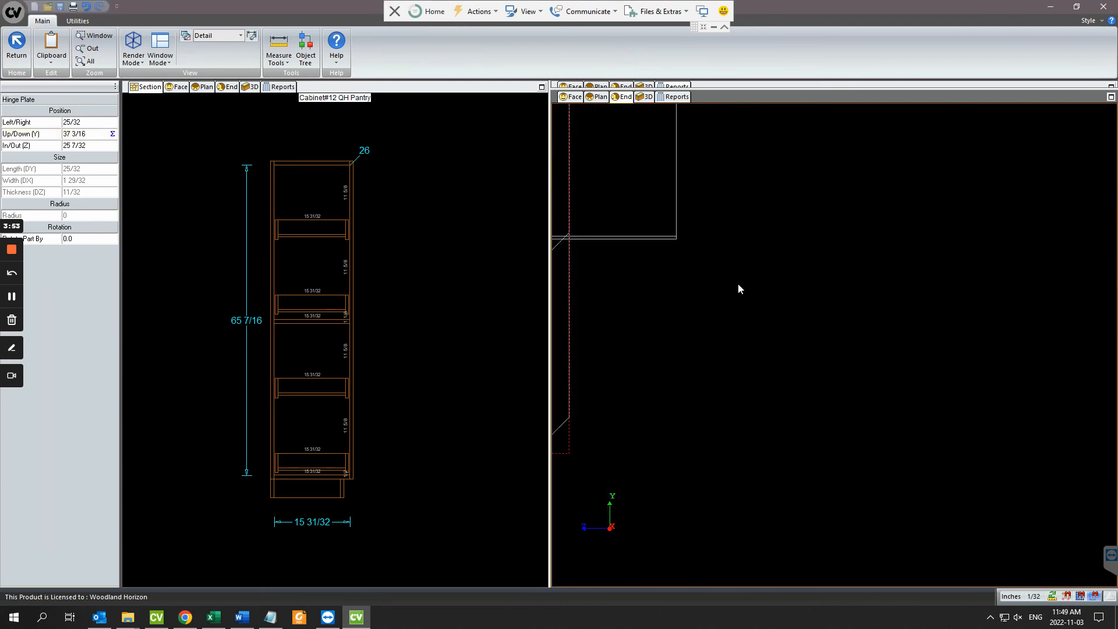
scroll(738, 285, down, 3)
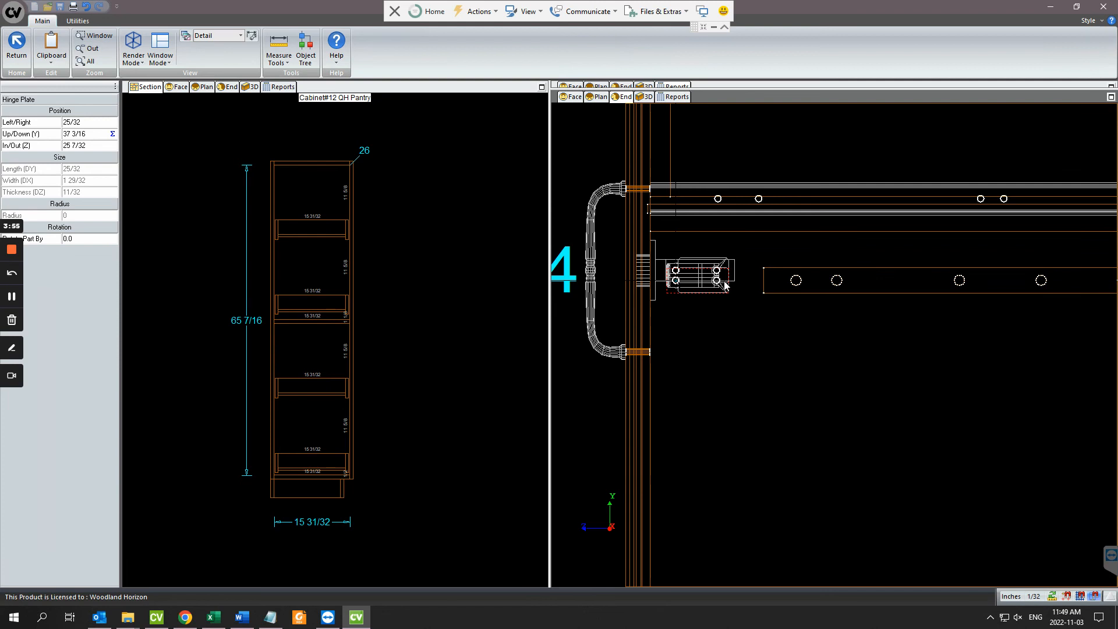
scroll(715, 283, up, 3)
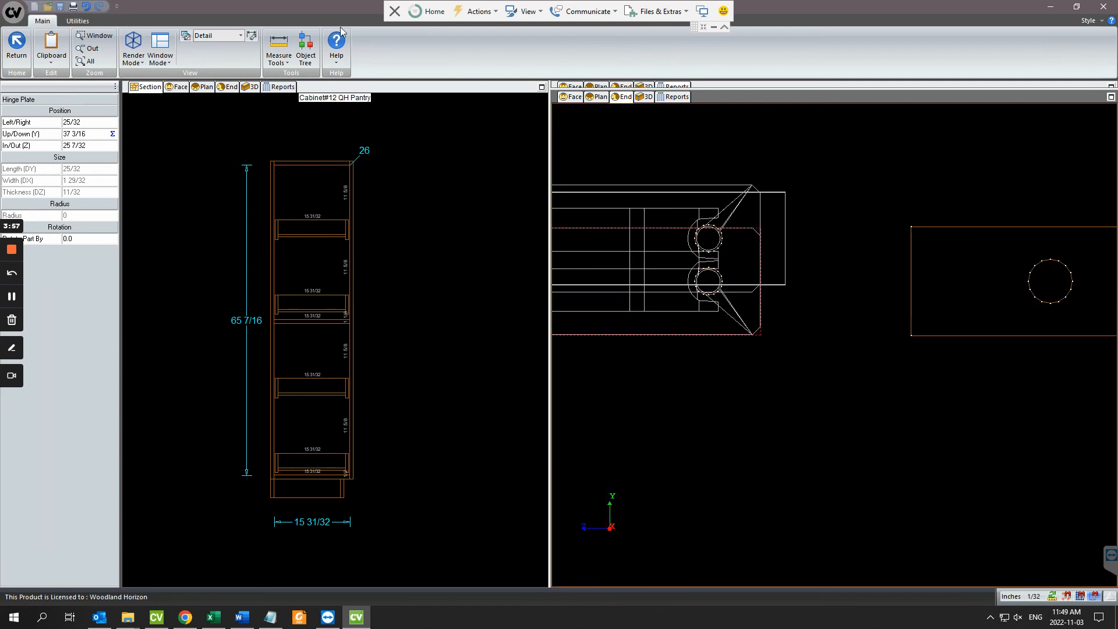
click(279, 43)
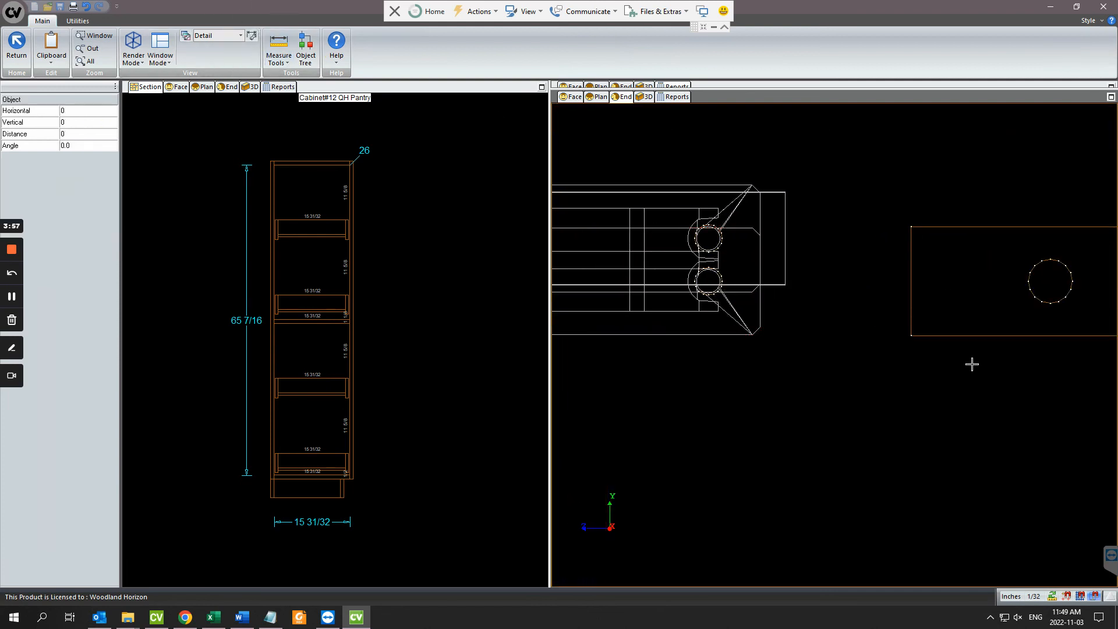
click(724, 281)
click(1031, 282)
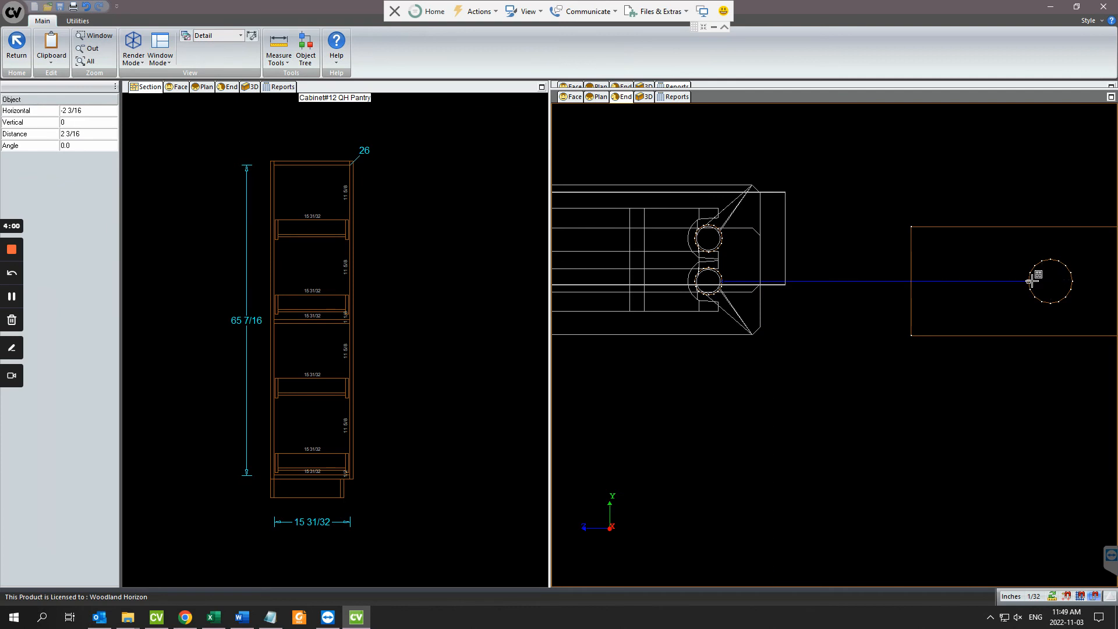
click(1031, 282)
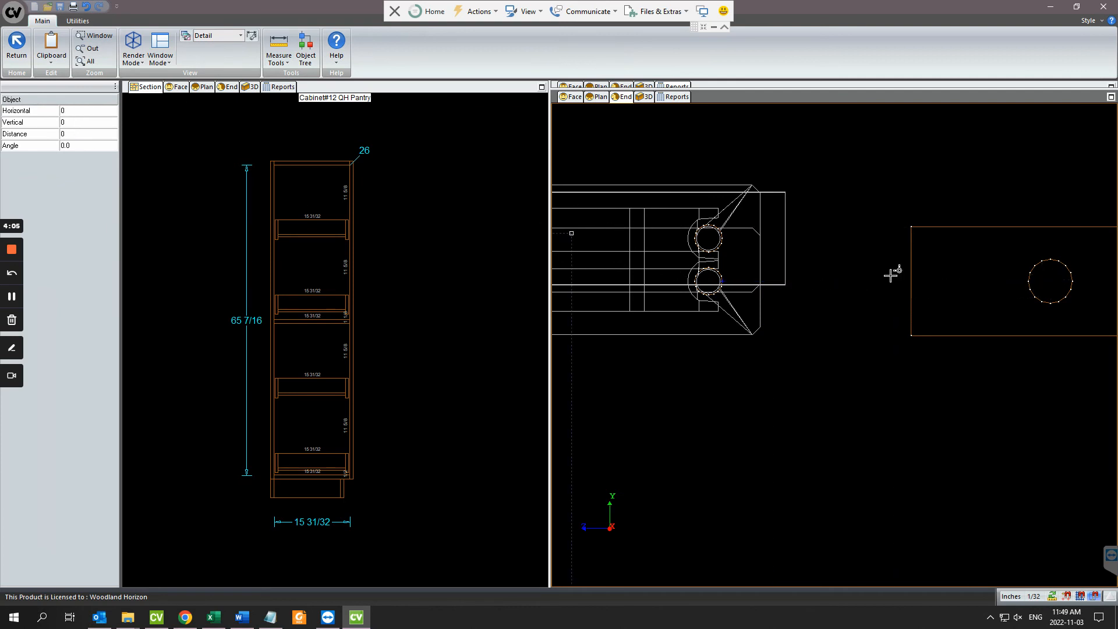
key(Escape)
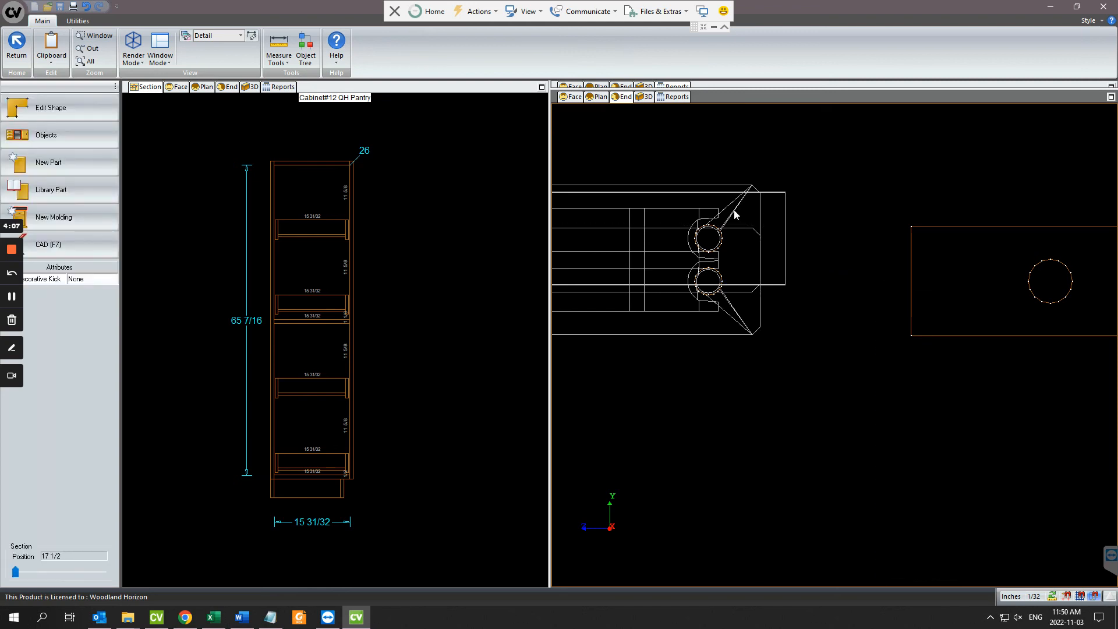
Set the opposite middle hinge plate's Up/Down (Y) to the equation Cab.Interior.FS.Y+Cab.Interior.FS.DZ/2 and check its alignment with the shelf.
click(735, 216)
click(763, 269)
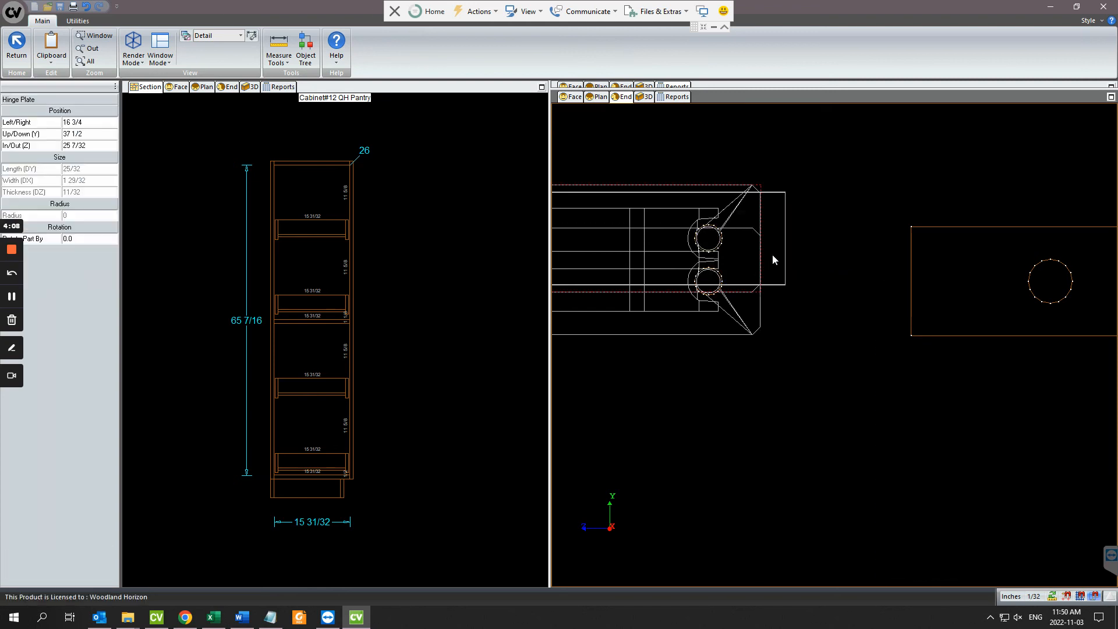
double_click(87, 134)
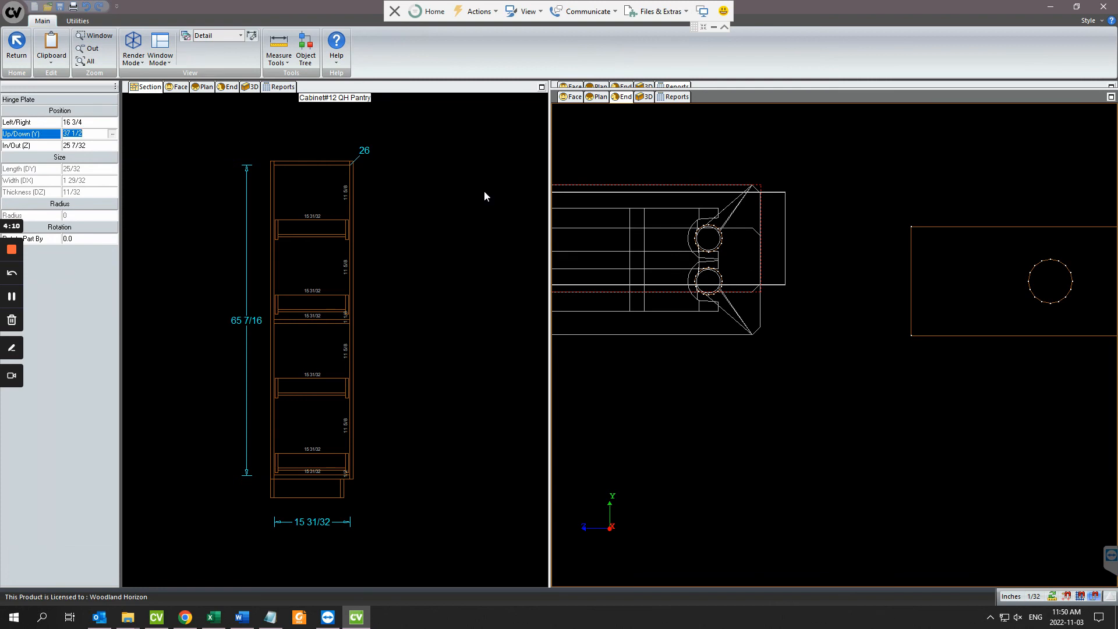
click(470, 265)
click(635, 283)
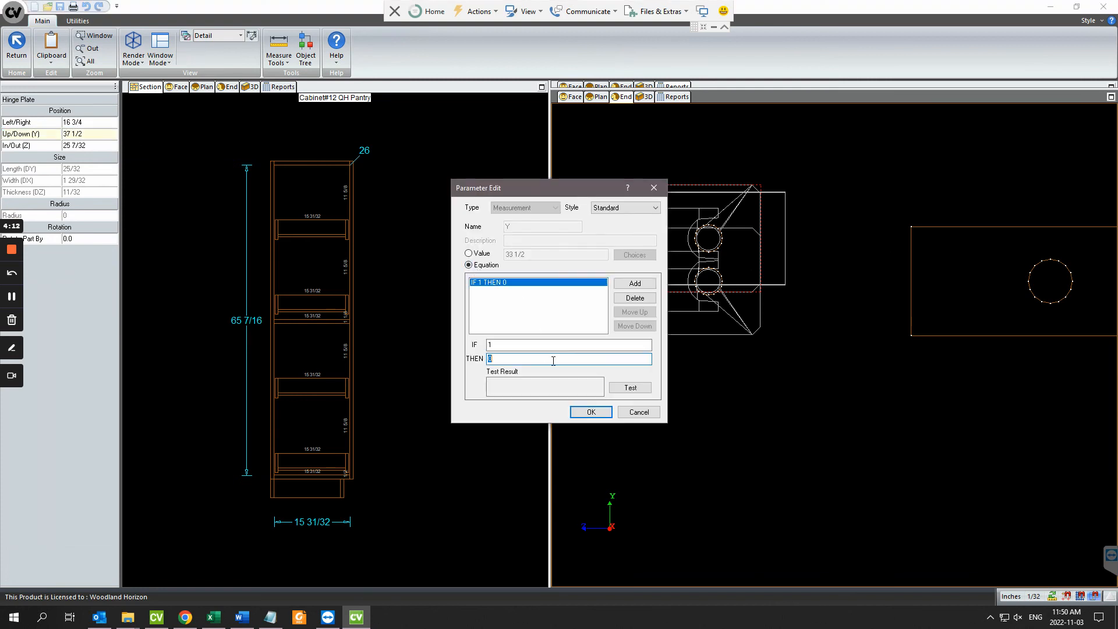
right_click(547, 361)
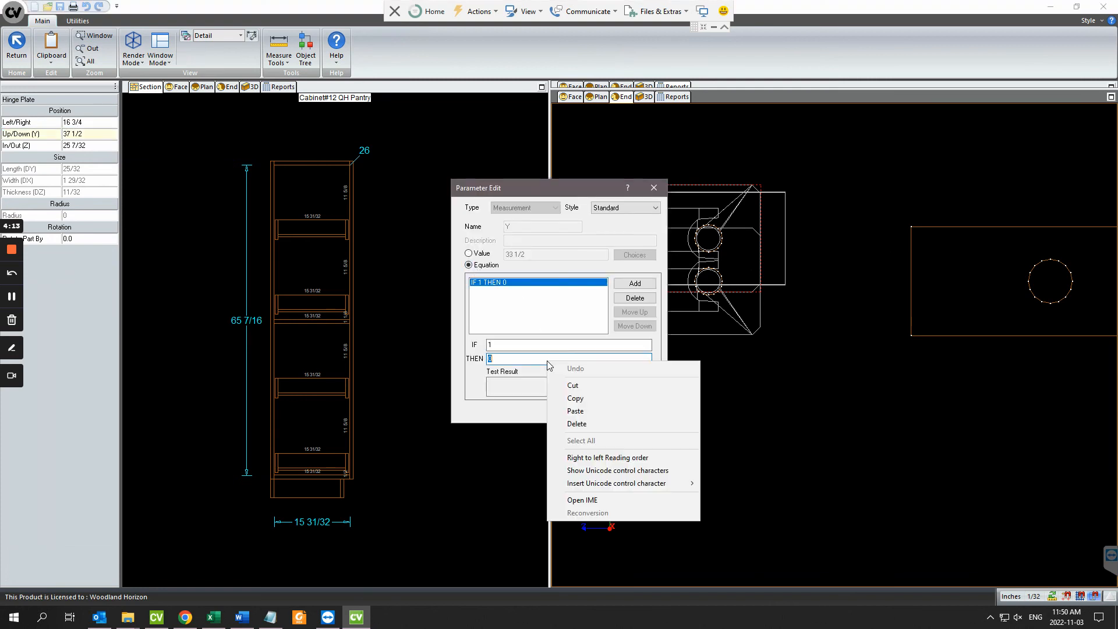
click(603, 409)
click(591, 412)
scroll(722, 298, up, 5)
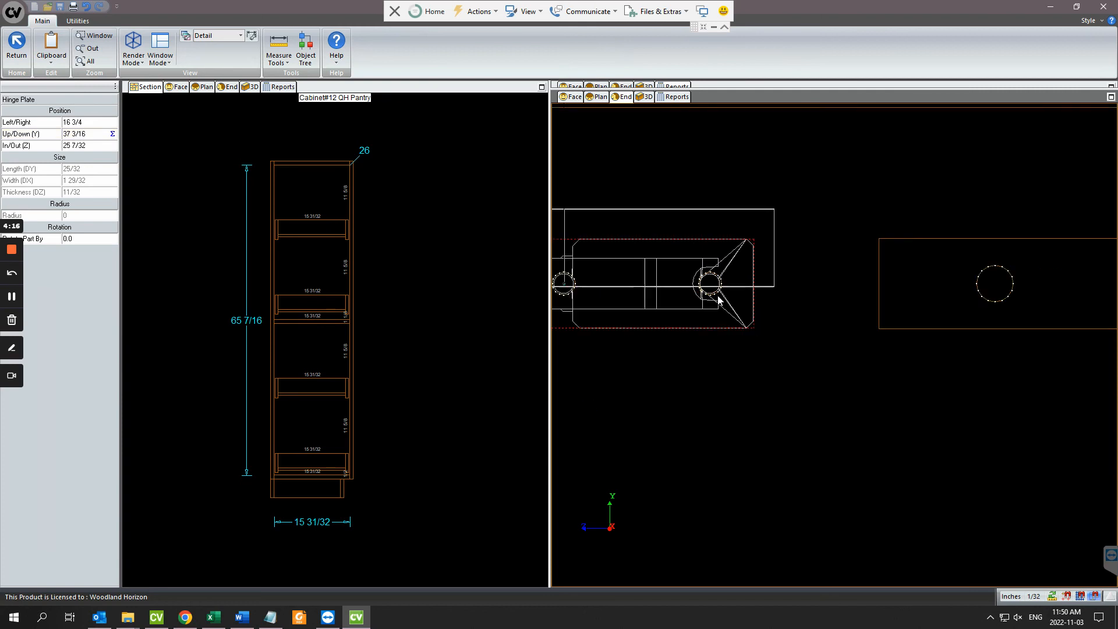
scroll(722, 299, down, 2)
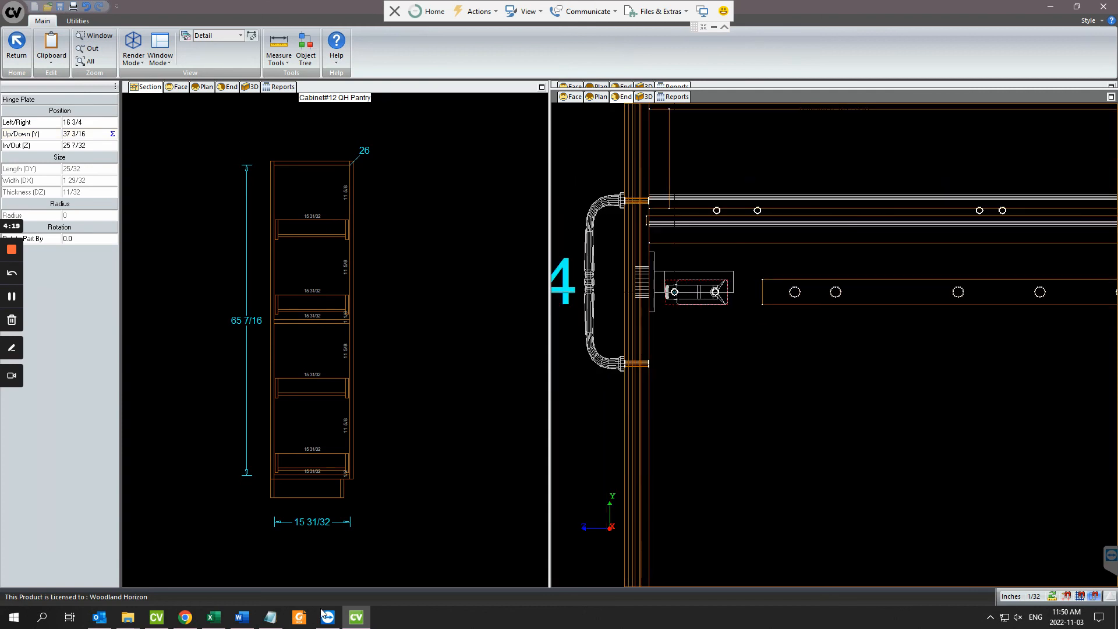
Switch to Manual Hinge Placement.txt in Notepad, copy the Hinge equation Cab.Interior.FS.Y+.265625, and return to the cabinet drawing.
click(270, 617)
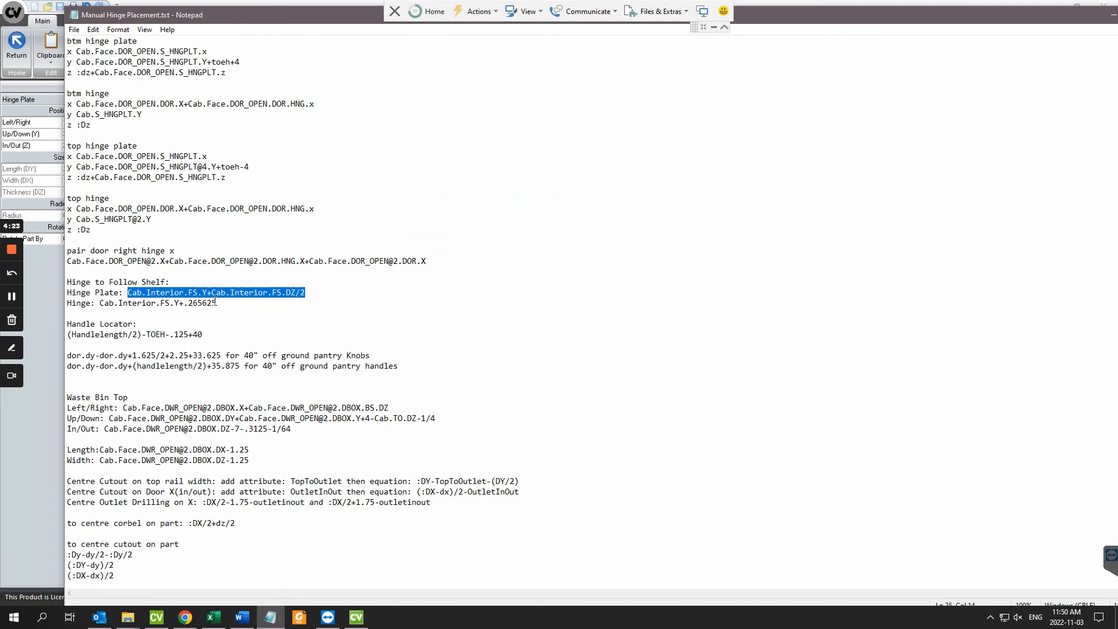
click(216, 302)
drag(220, 303, 104, 308)
right_click(105, 303)
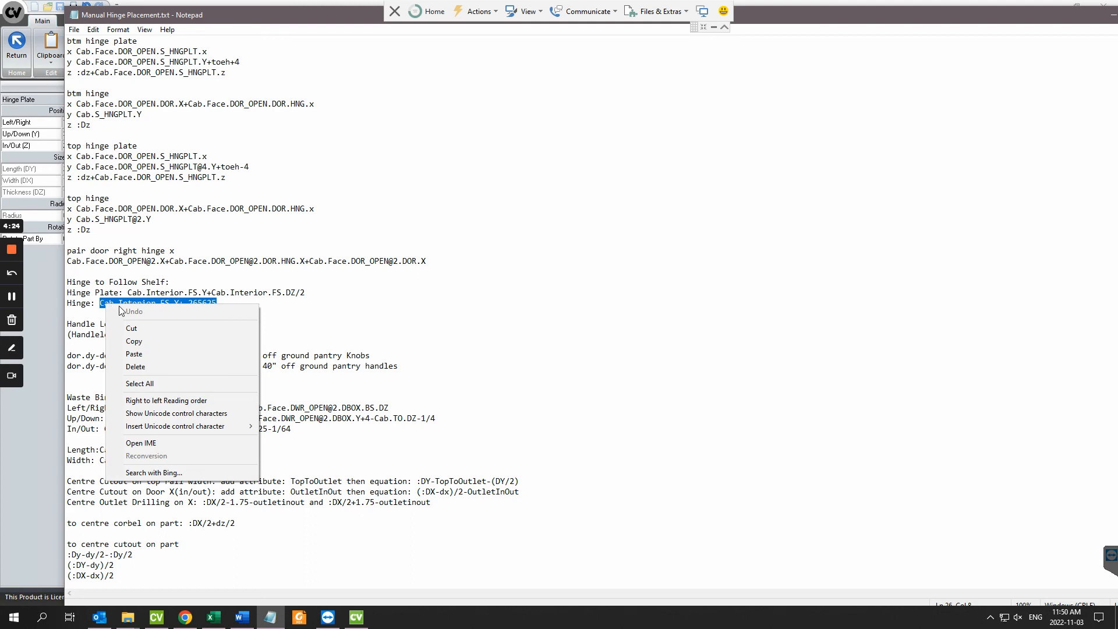
click(136, 340)
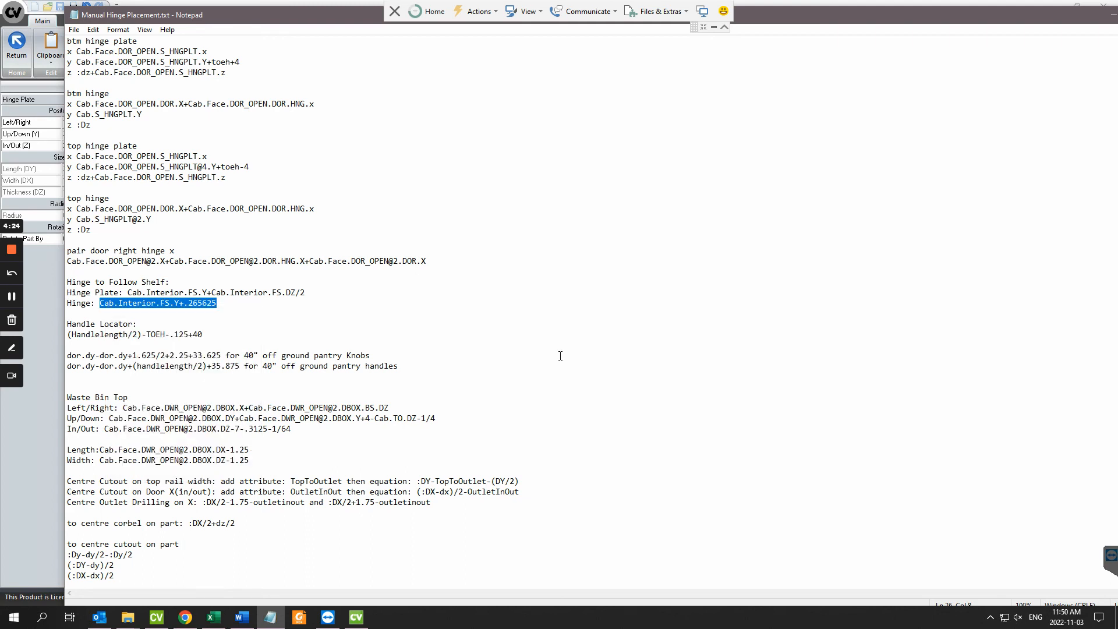
key(alt+Tab)
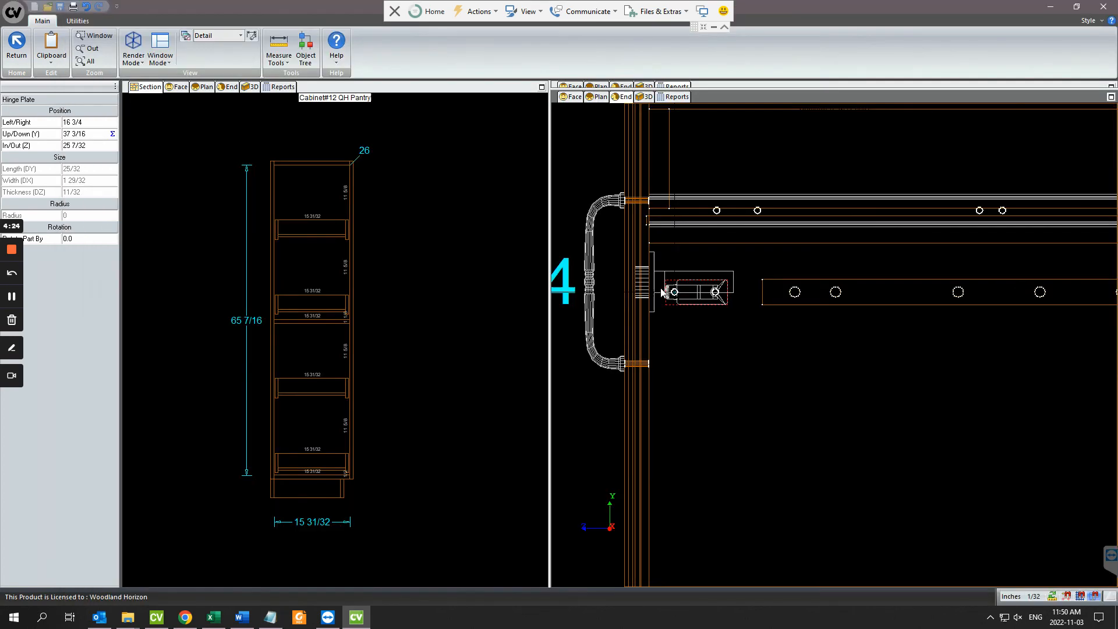
Set the first middle hinge's Up/Down (Y) to the equation Cab.Interior.FS.Y+.265625.
click(662, 287)
click(652, 316)
double_click(88, 133)
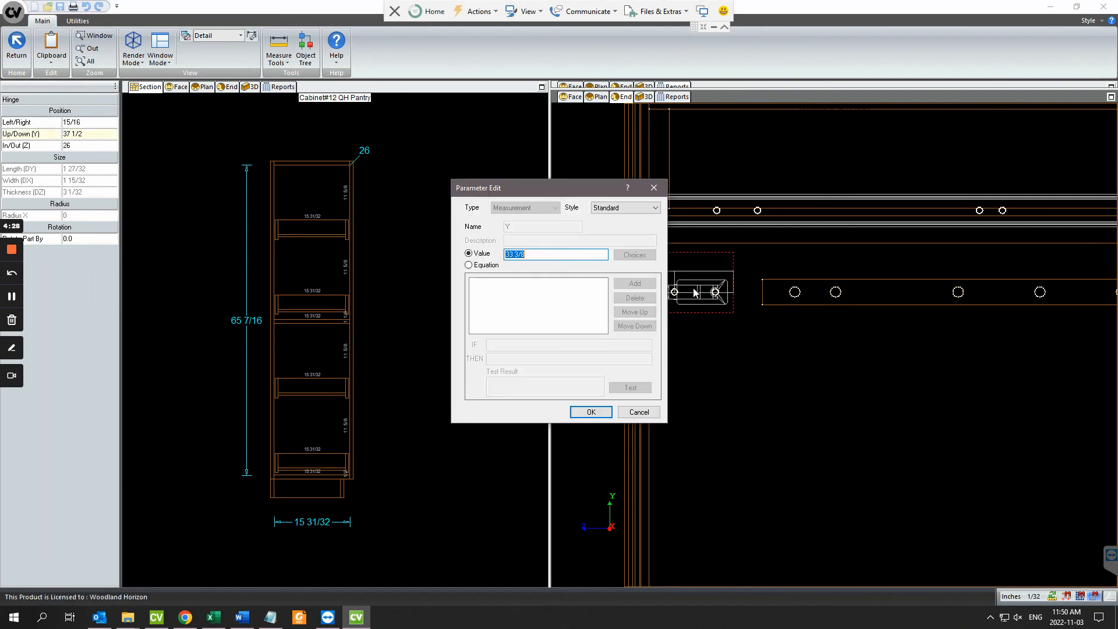
click(469, 265)
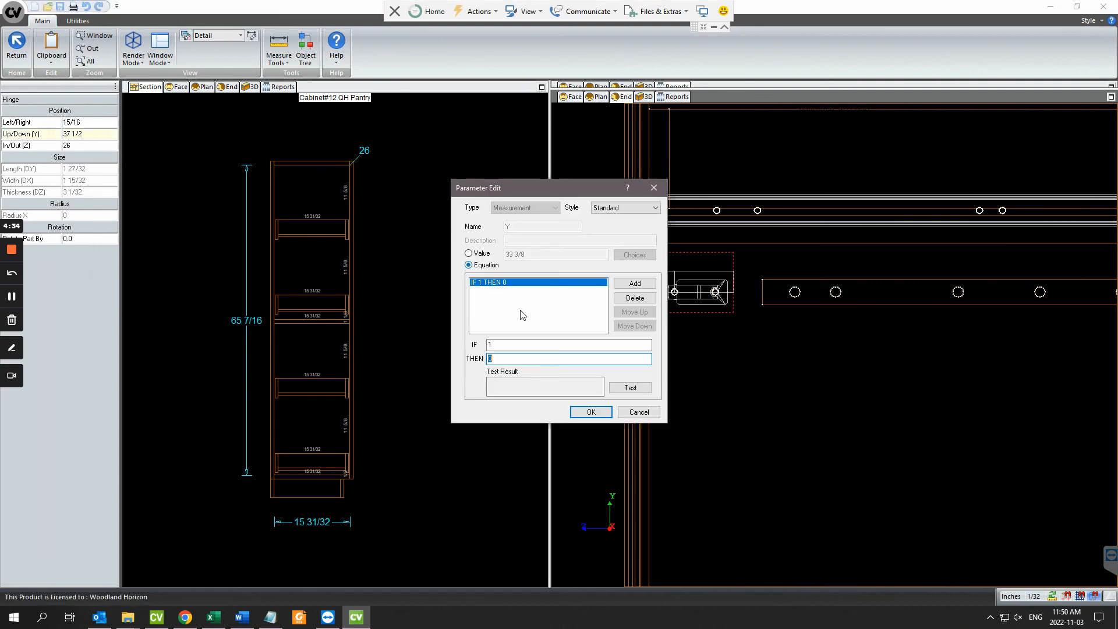
right_click(512, 359)
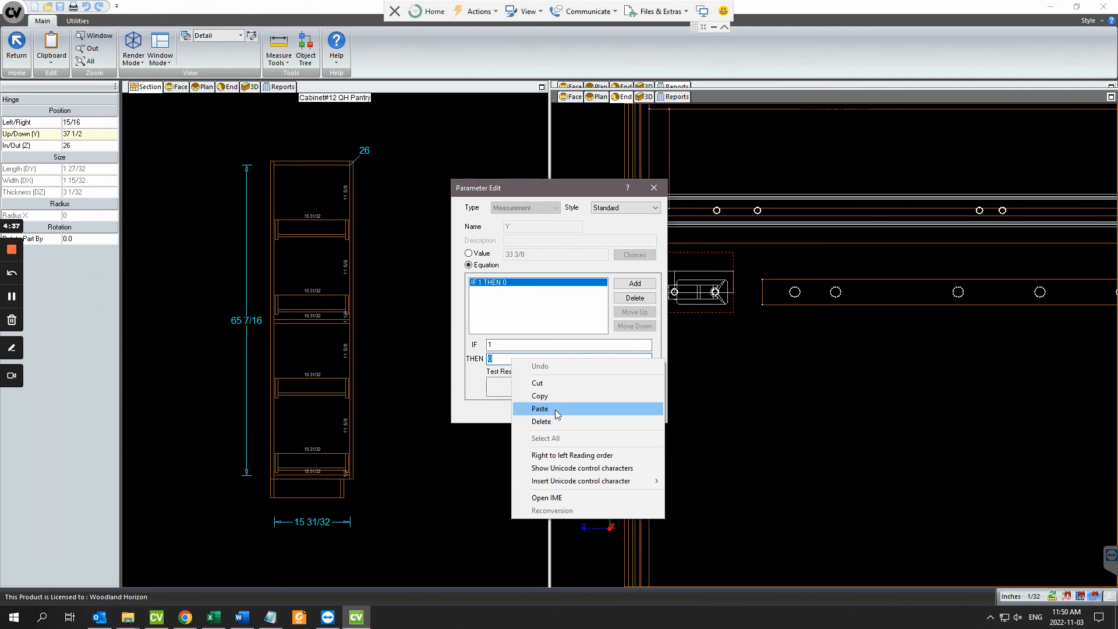
click(554, 410)
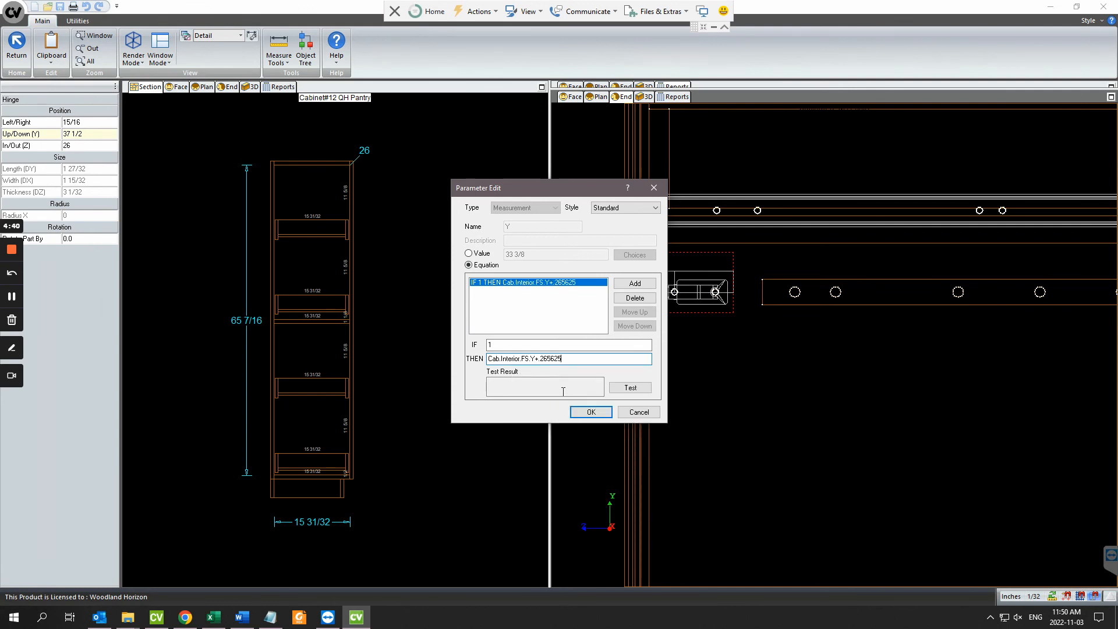
click(579, 411)
Give the opposite middle hinge, still at its fixed height, the same Up/Down (Y) equation Cab.Interior.FS.Y+.265625.
click(652, 254)
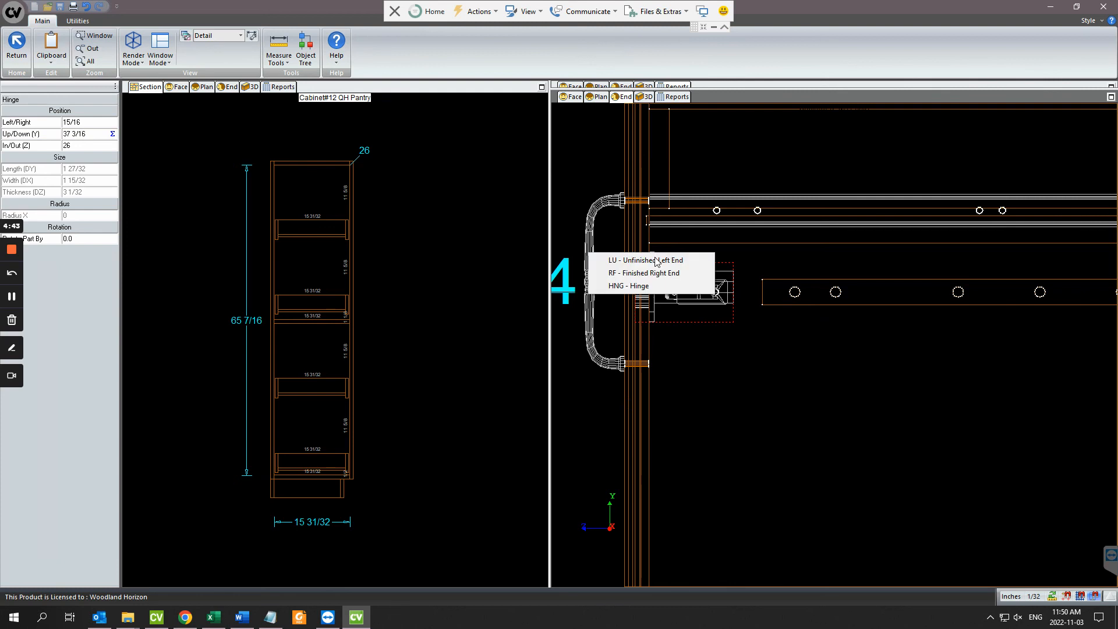
click(650, 286)
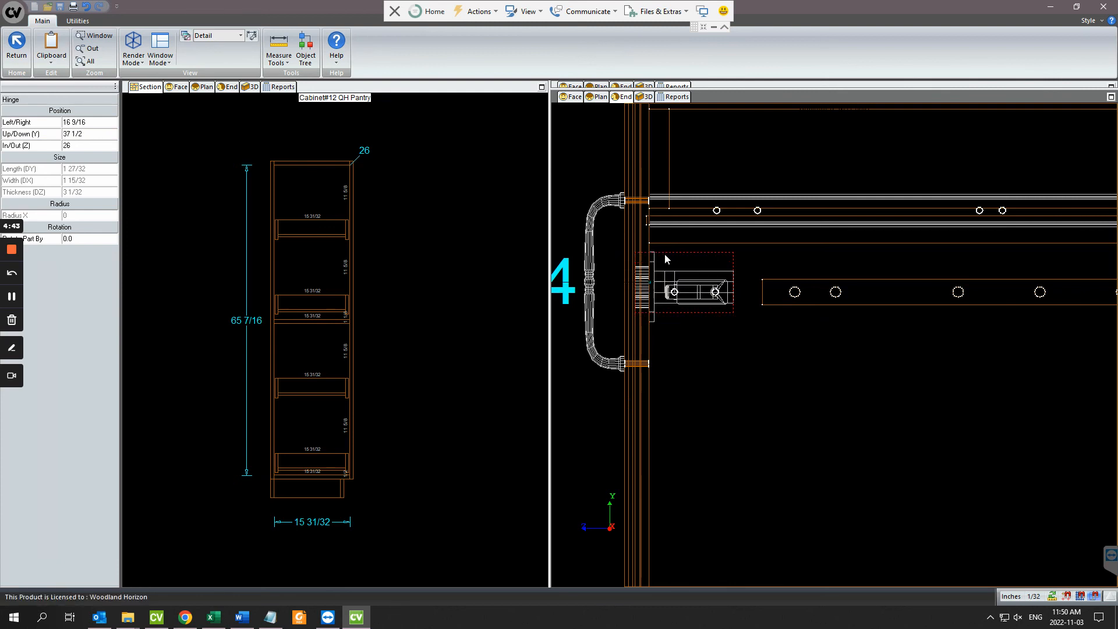
double_click(108, 133)
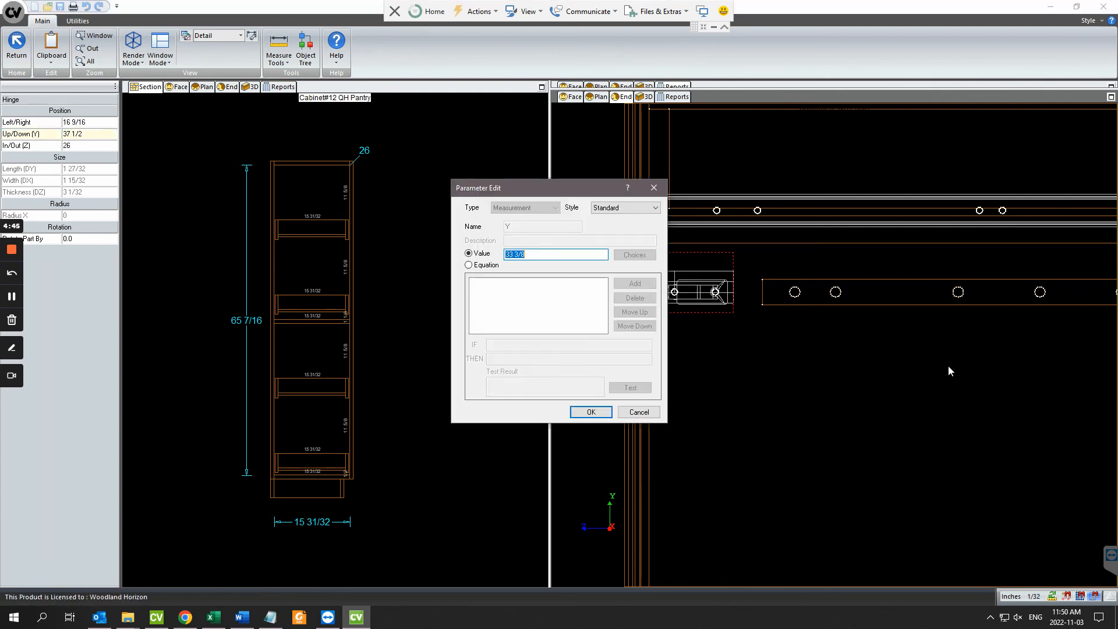
click(482, 265)
click(625, 385)
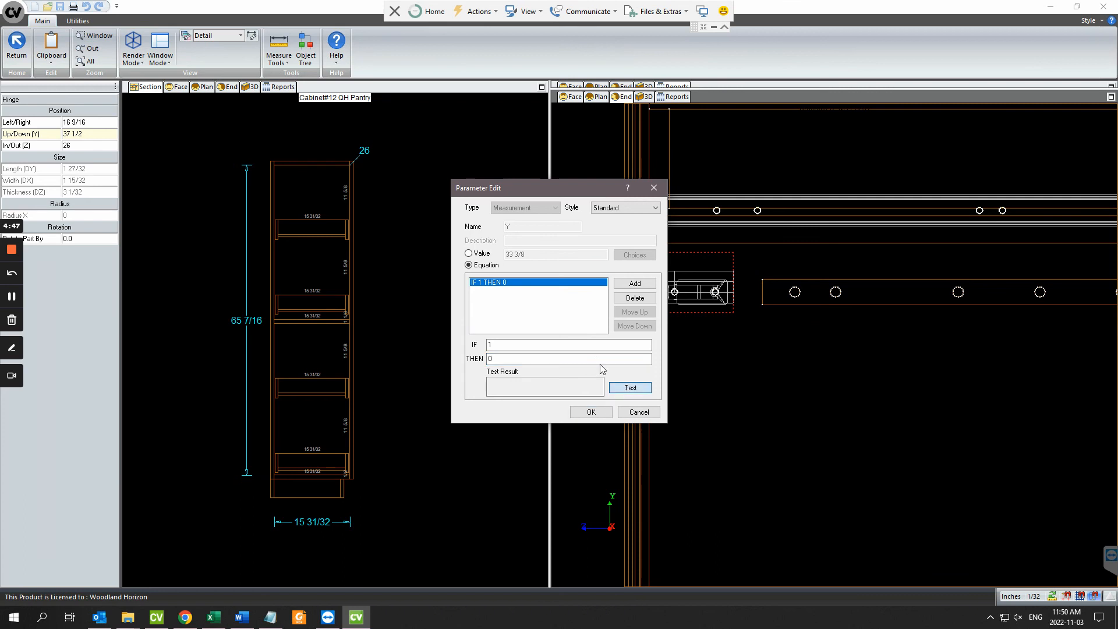
drag(488, 358, 525, 369)
right_click(518, 361)
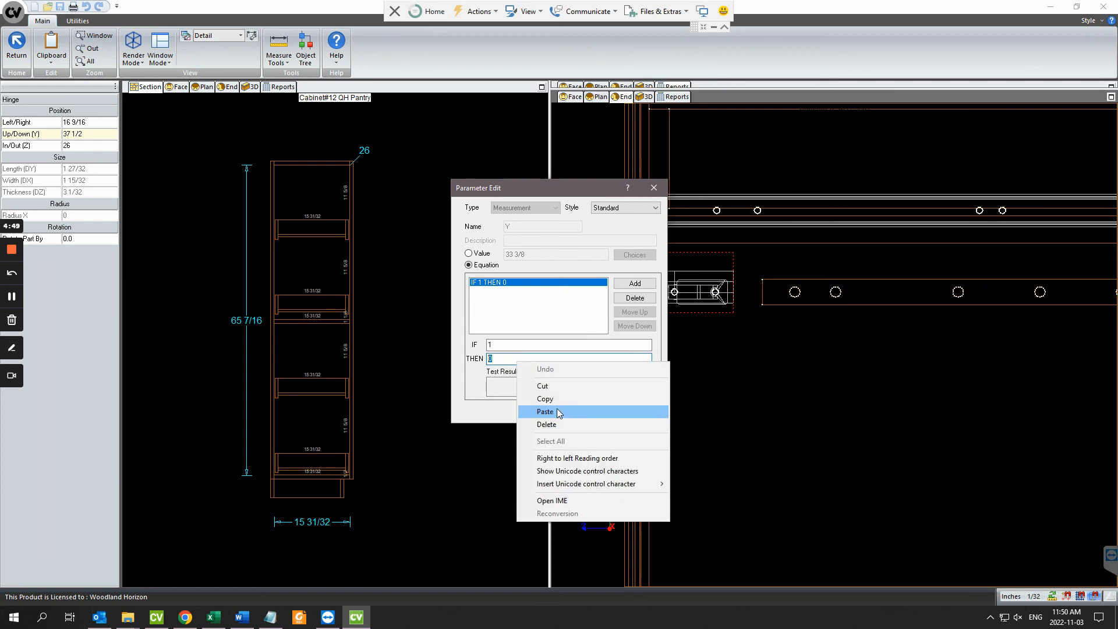
click(545, 412)
key(Return)
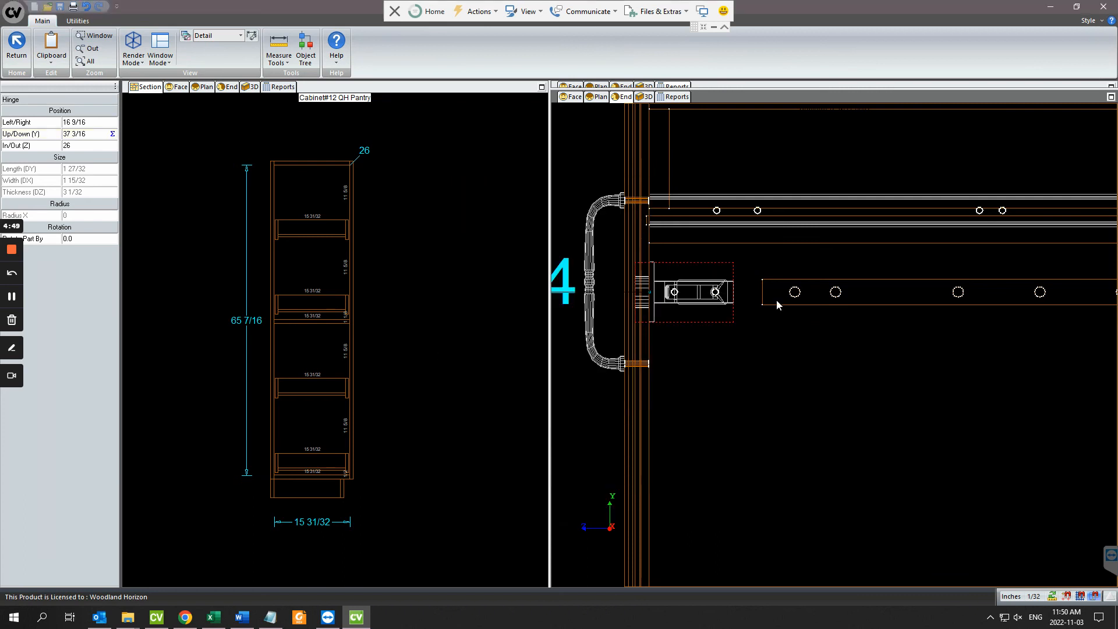
Test the hinge equations by setting the second interior opening from the top to 6 5/8 inches high, and restore its equalized height.
scroll(665, 296, up, 1)
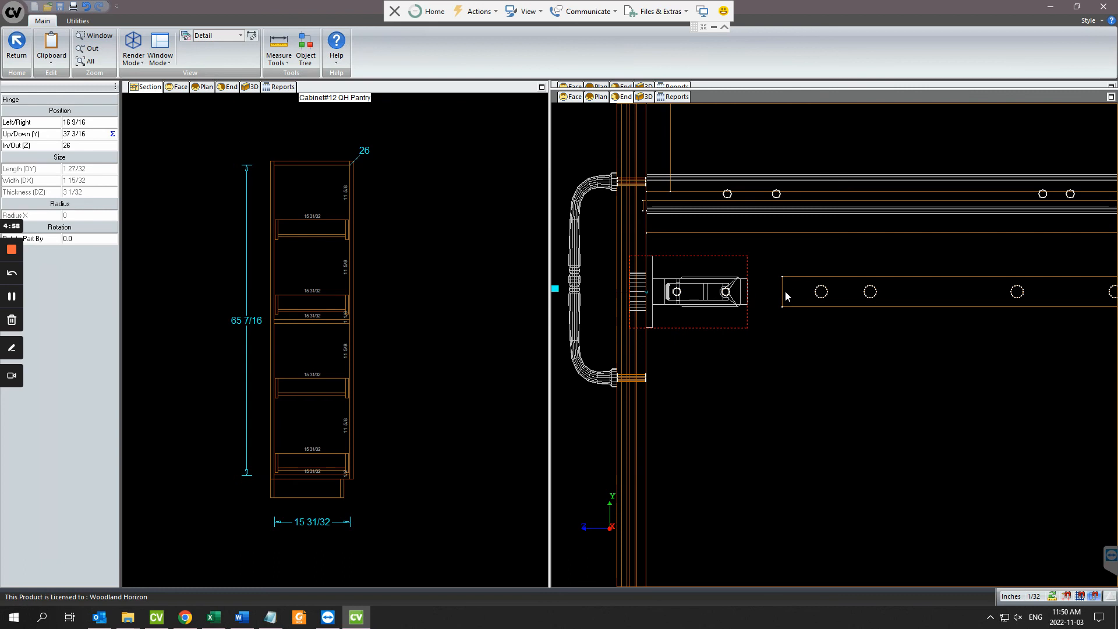
scroll(820, 292, down, 1)
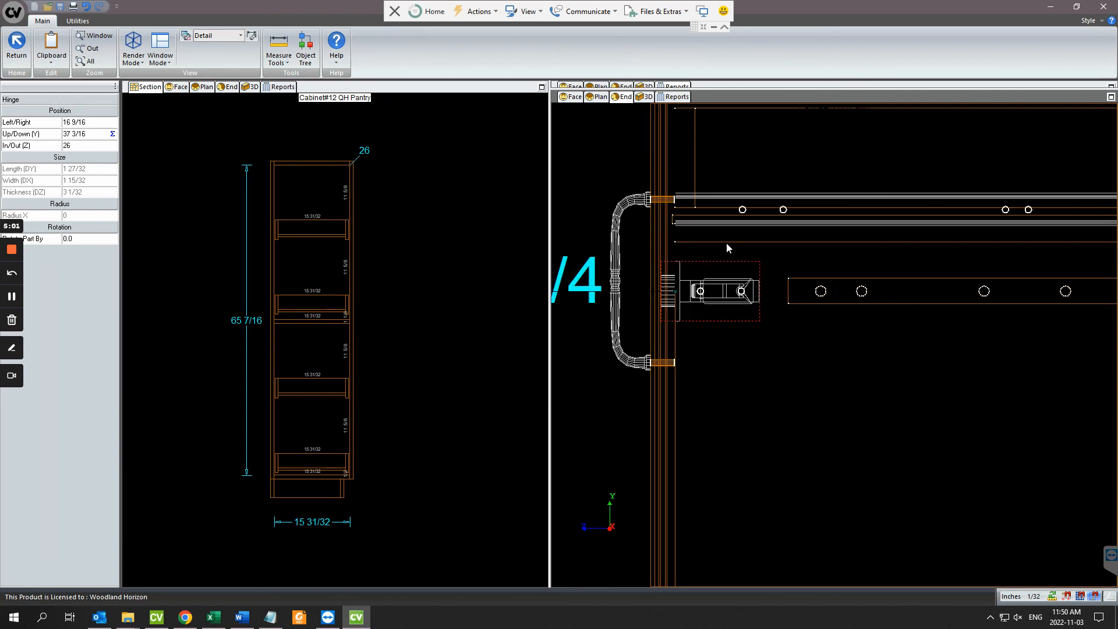
scroll(729, 239, down, 2)
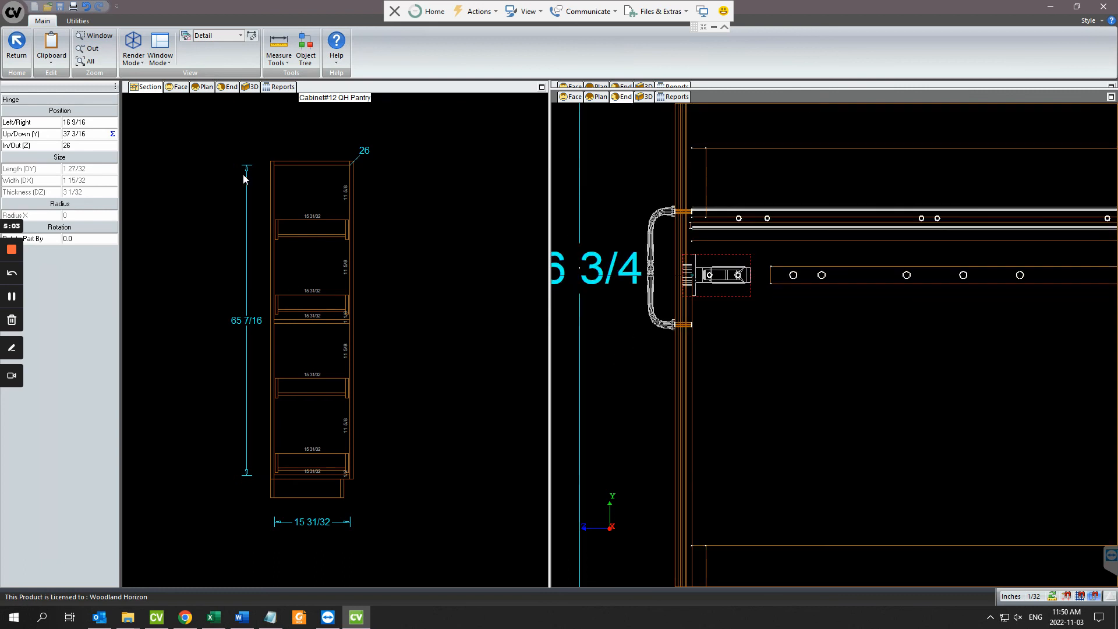
click(322, 198)
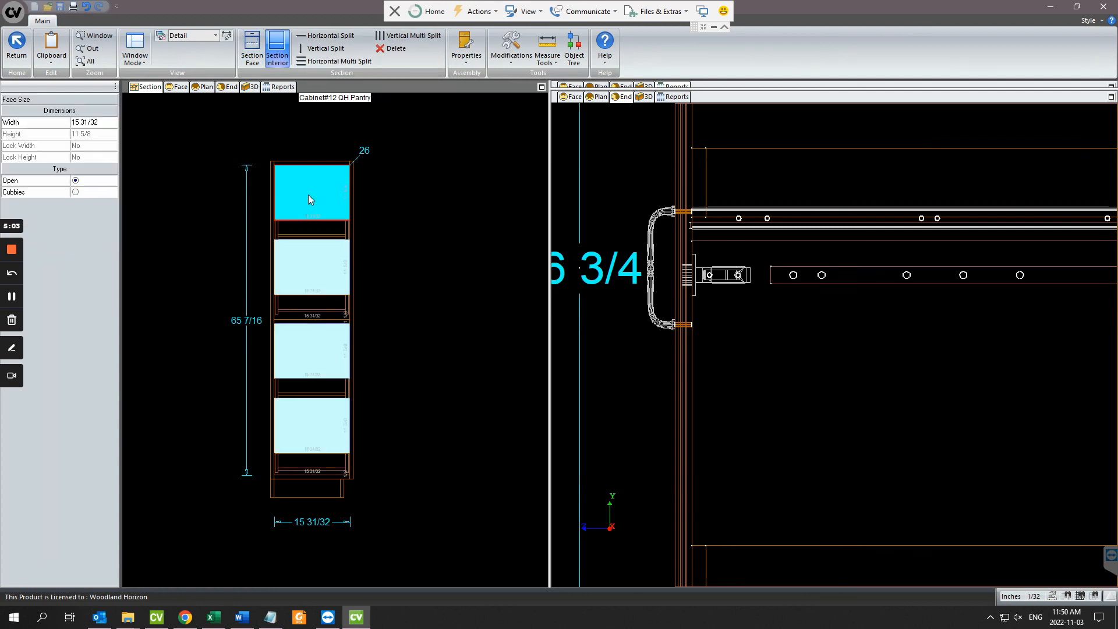
right_click(309, 253)
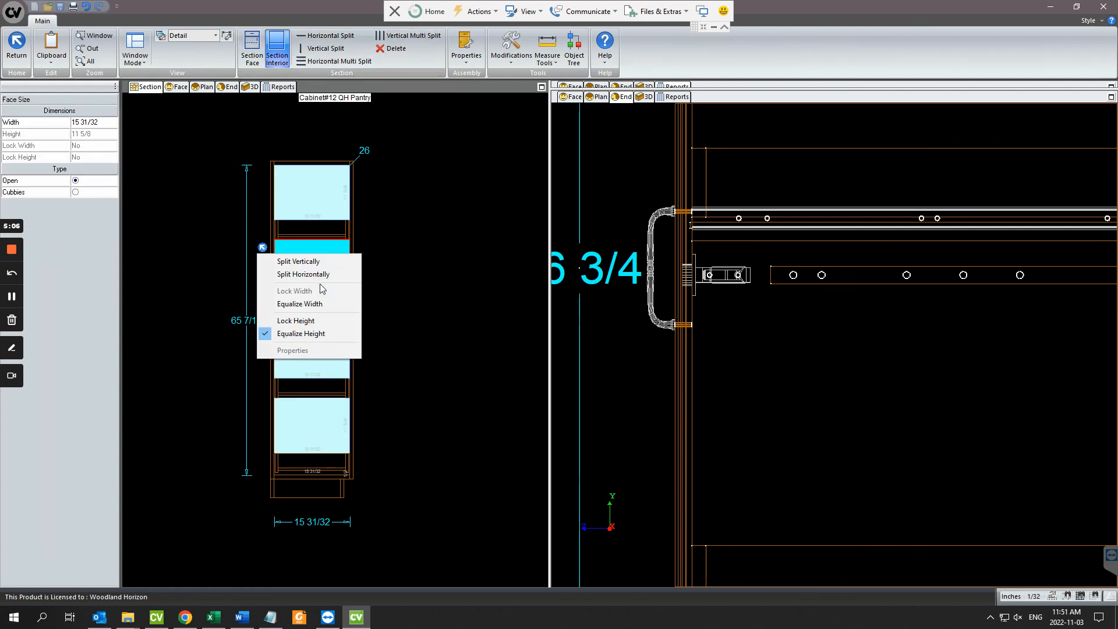
click(311, 333)
click(85, 134)
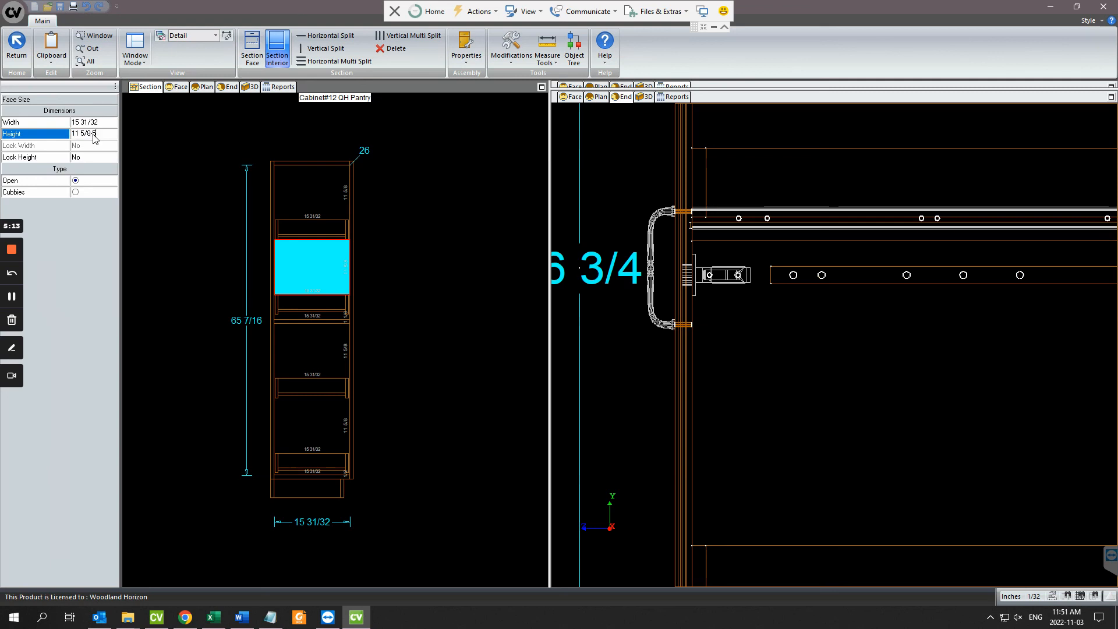
key(Return)
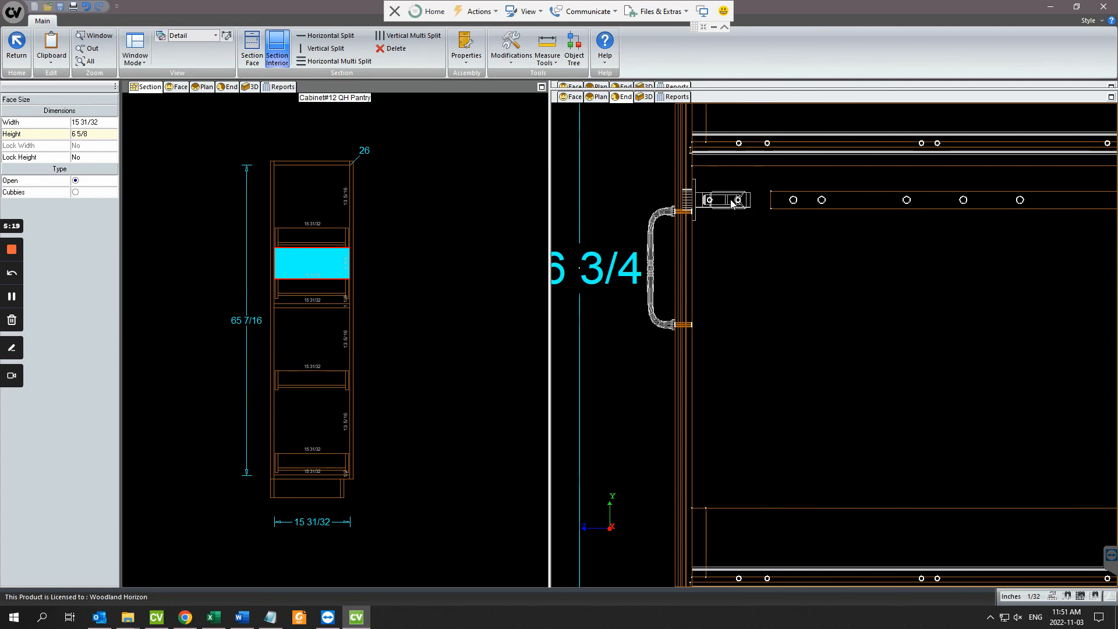
click(95, 134)
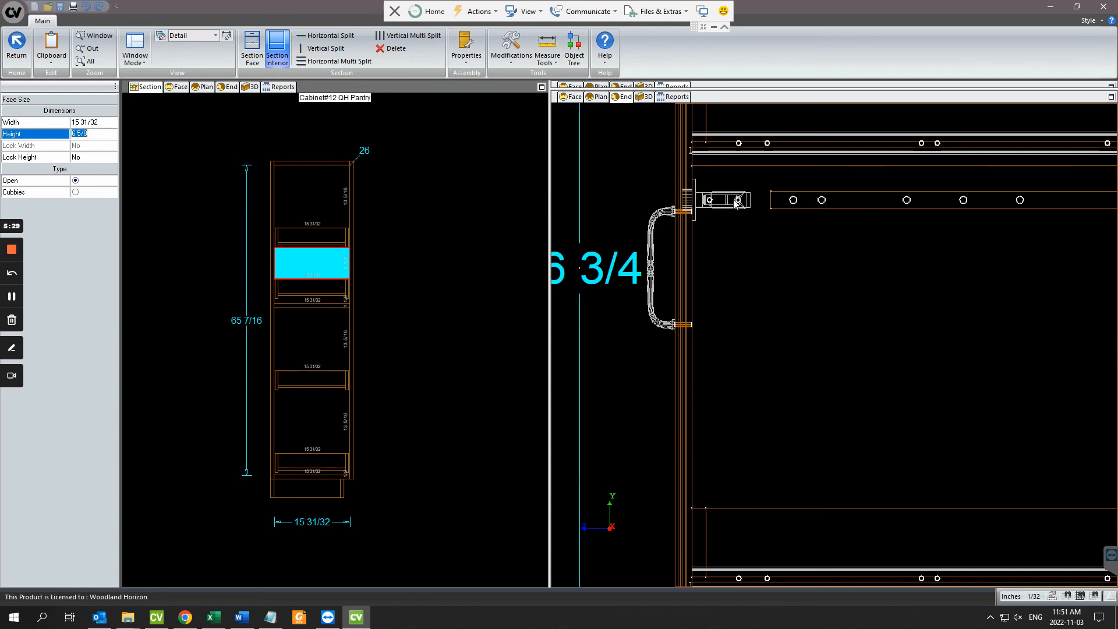
scroll(740, 202, up, 1)
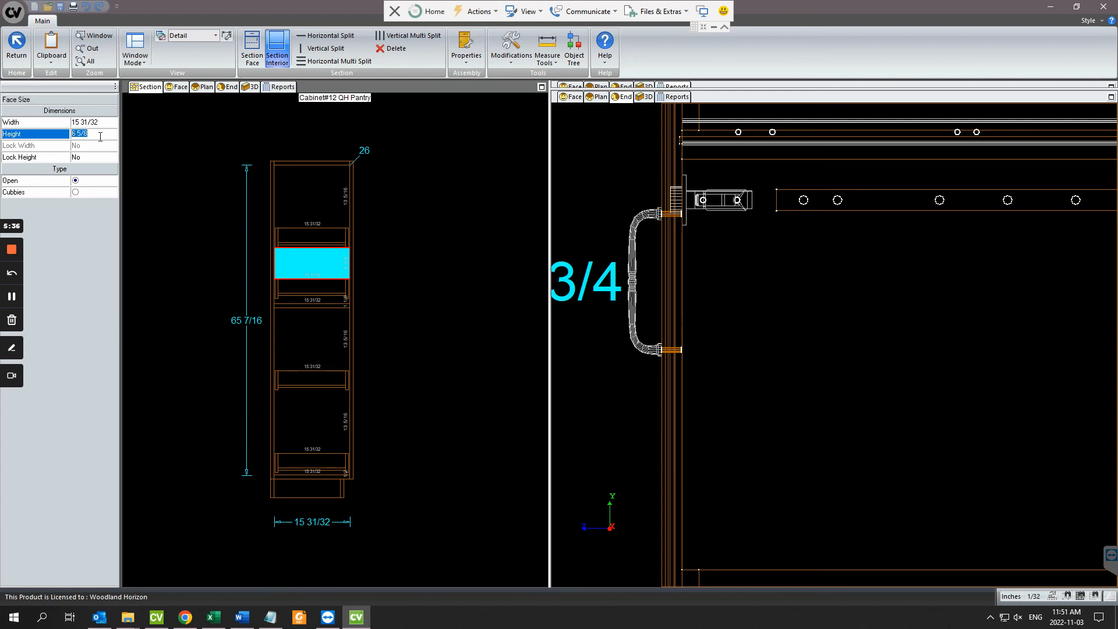
right_click(321, 260)
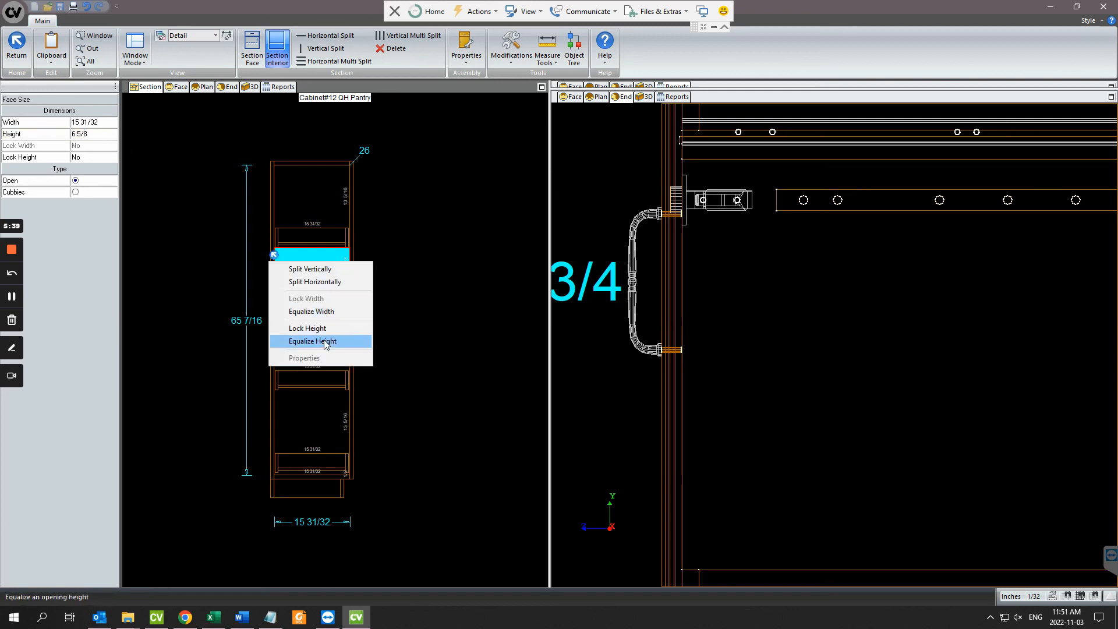
click(329, 339)
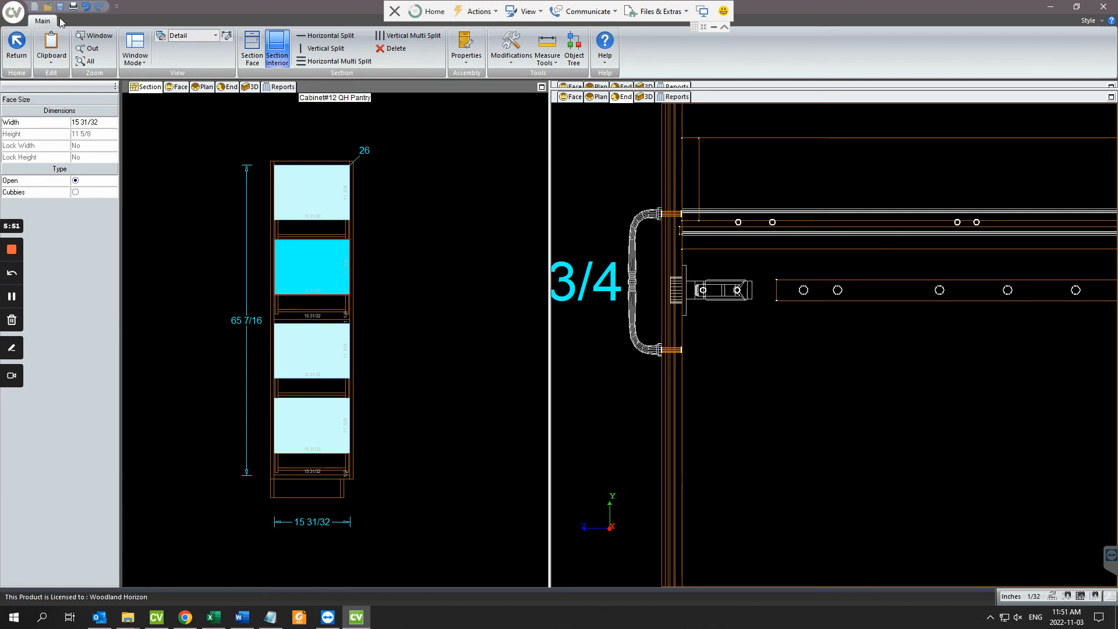
Leave the cabinet's section editing and return to the room's Wall 1 - Back elevation.
click(24, 52)
click(24, 51)
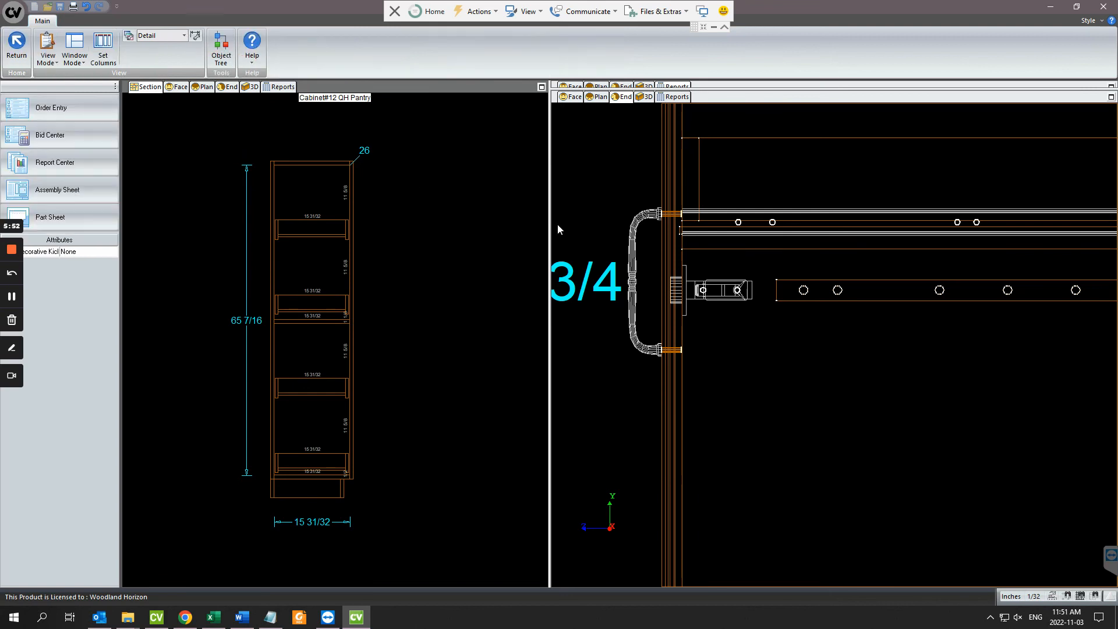
scroll(518, 415, up, 3)
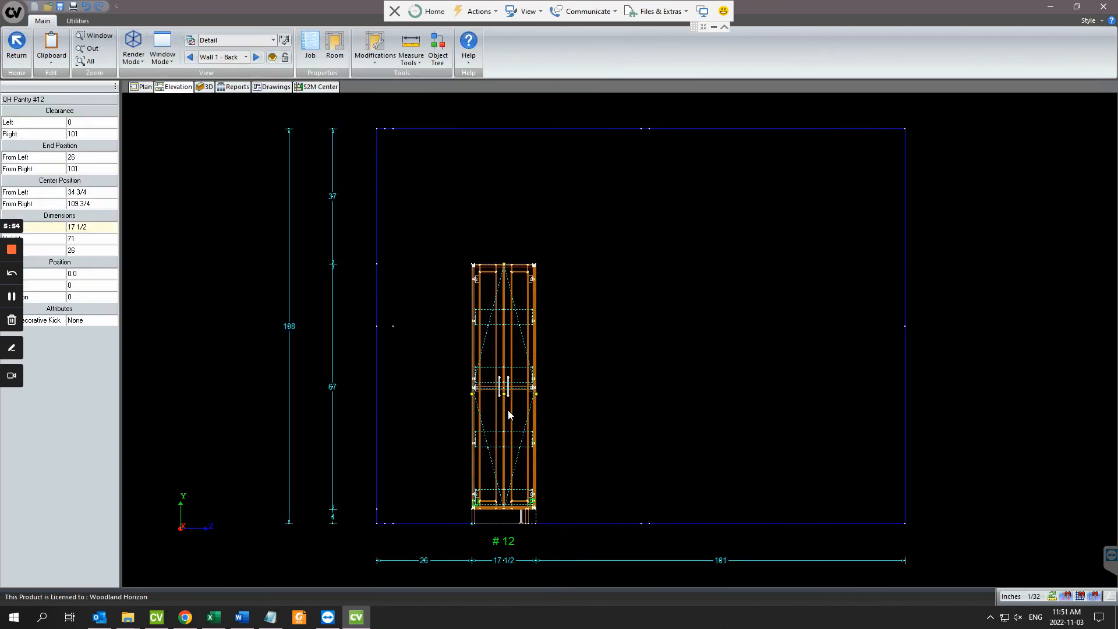